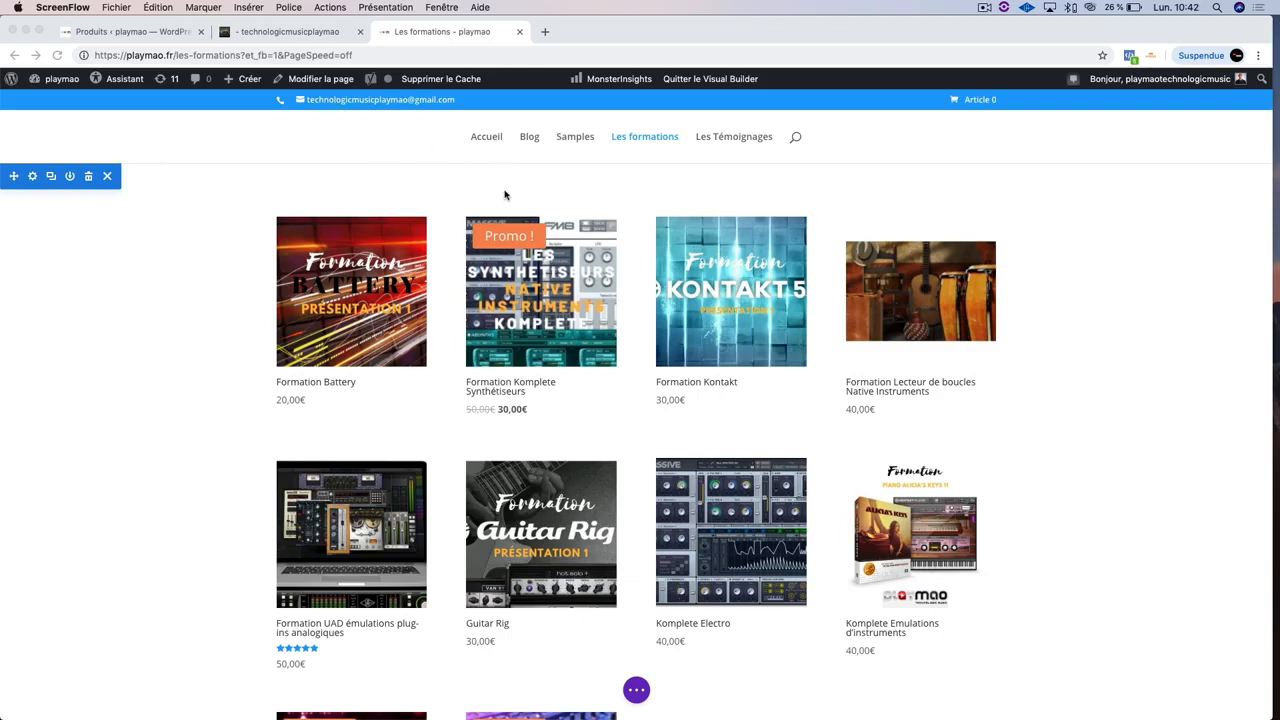
Step: Open the playmao home page and look over its Formations and Samples sections
click(487, 140)
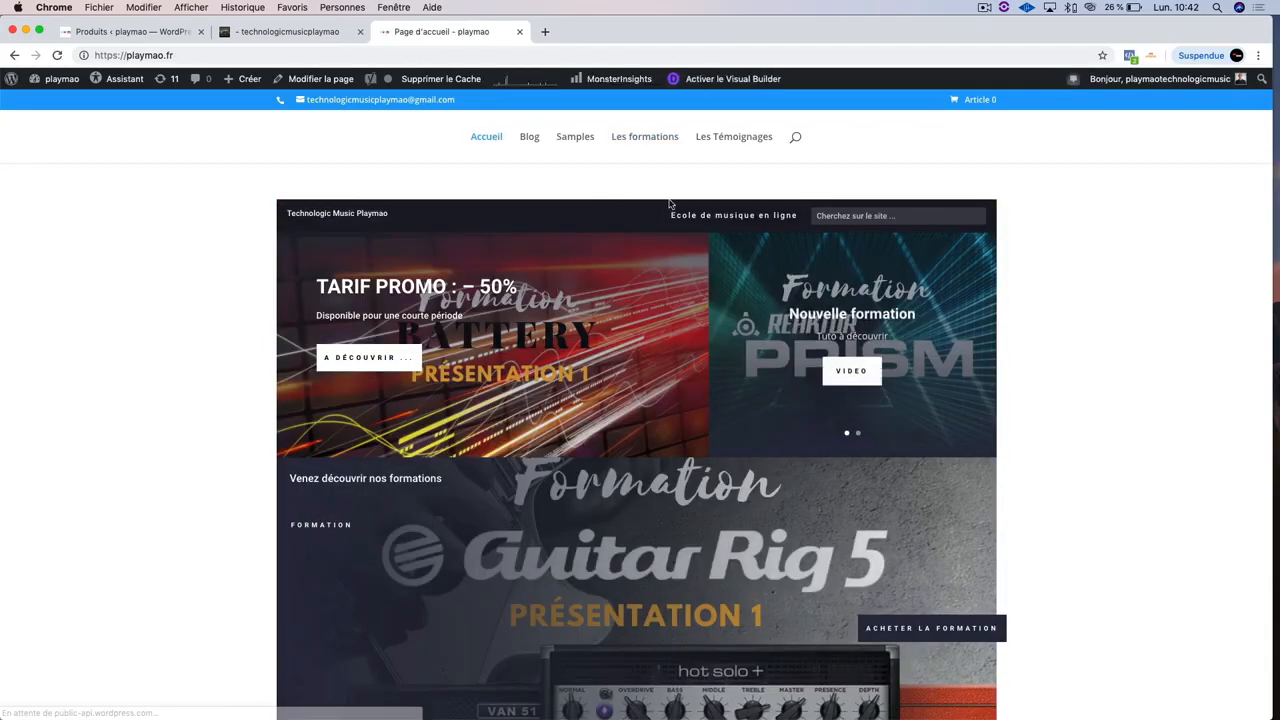
scroll(710, 393, down, 7)
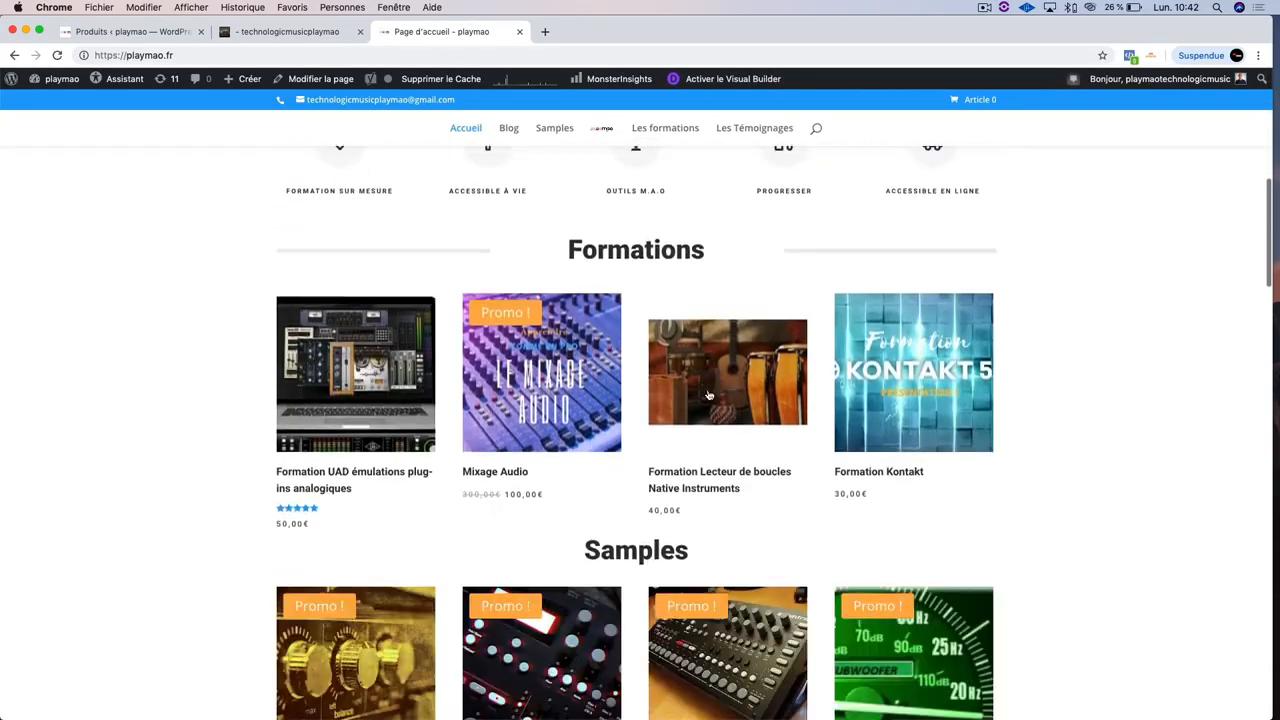
scroll(708, 395, down, 6)
scroll(530, 287, up, 12)
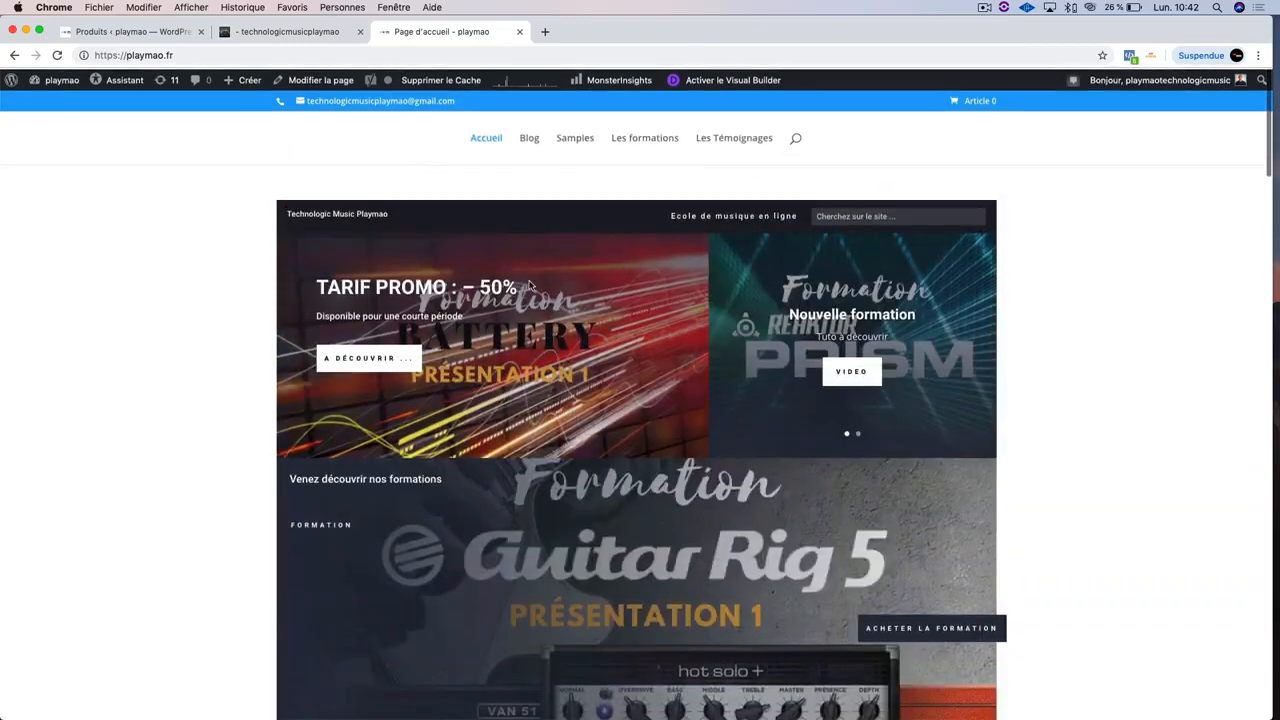
click(109, 32)
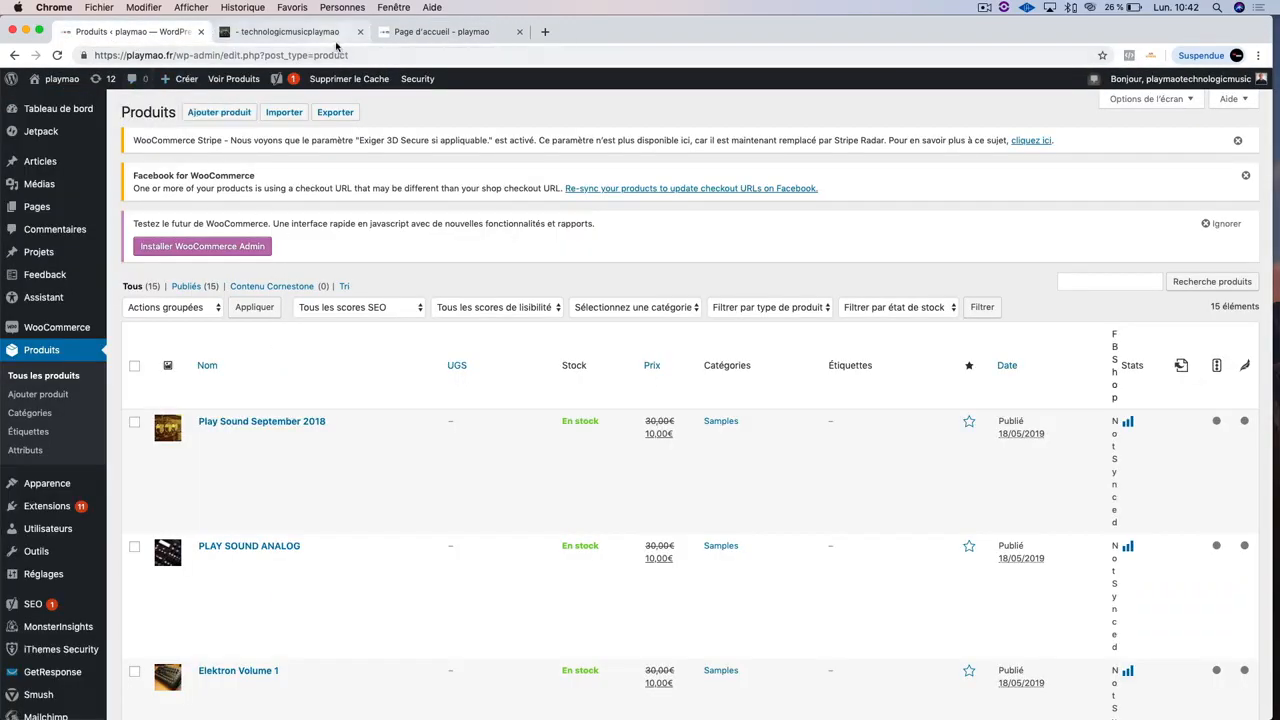
click(292, 32)
click(428, 33)
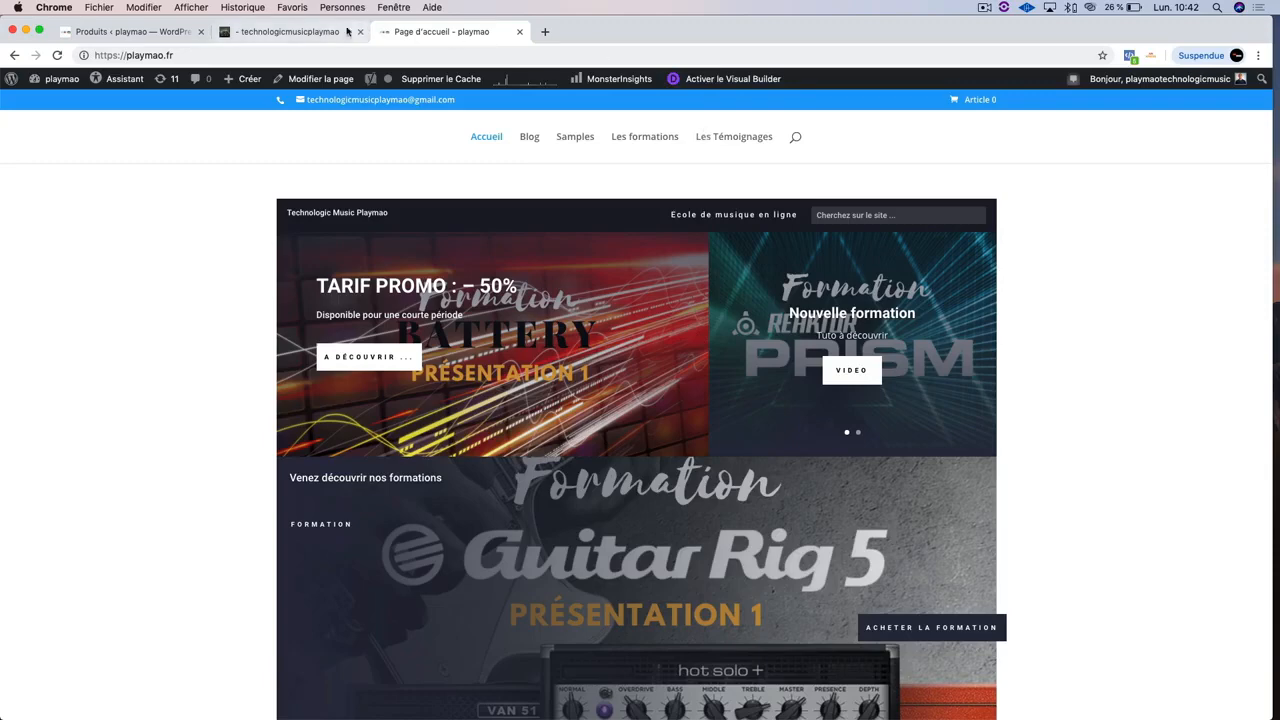
click(300, 33)
click(400, 33)
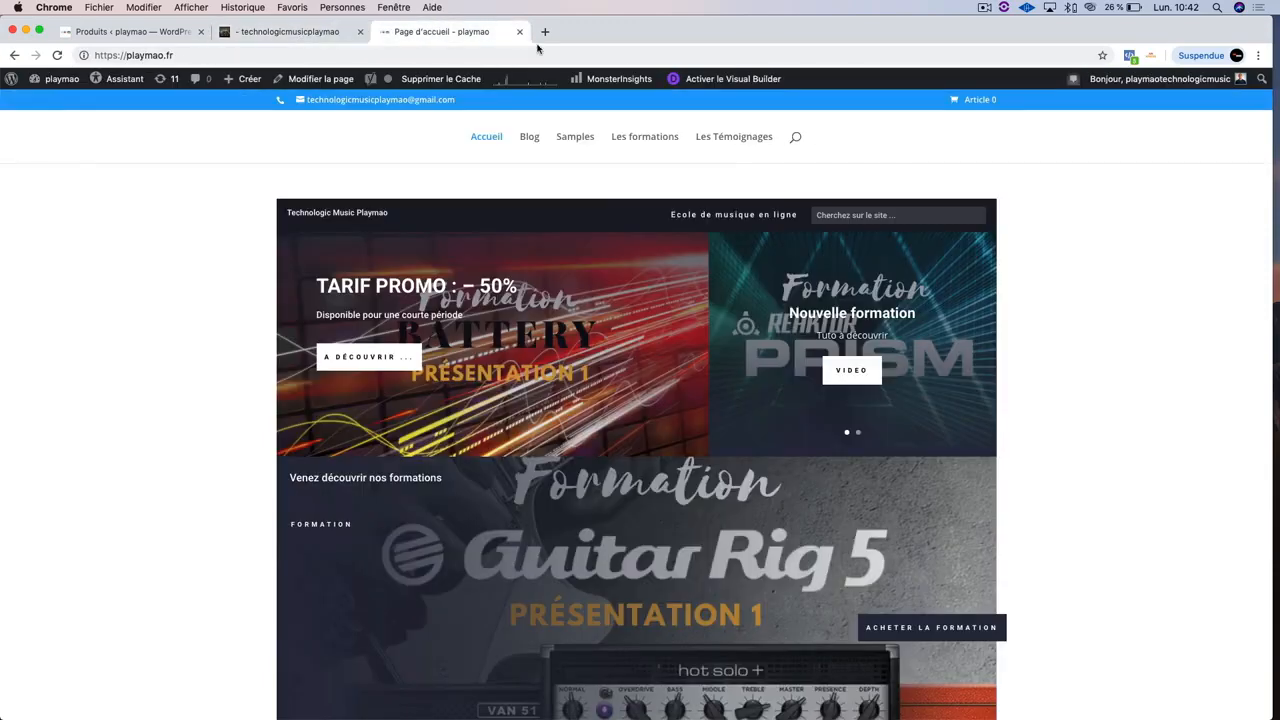
Step: Activate the Visual Builder on the playmao home page and look over the page's sections
click(704, 80)
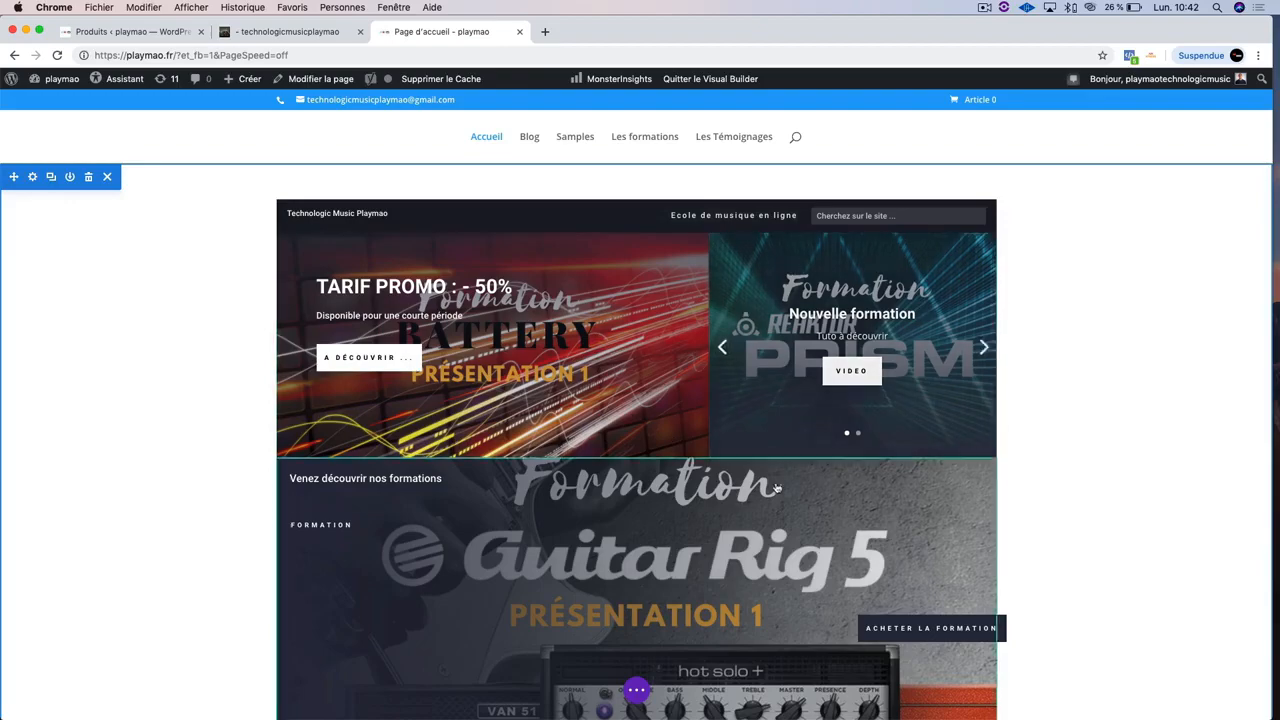
scroll(782, 487, down, 5)
scroll(645, 475, down, 3)
scroll(646, 473, down, 5)
scroll(646, 473, up, 8)
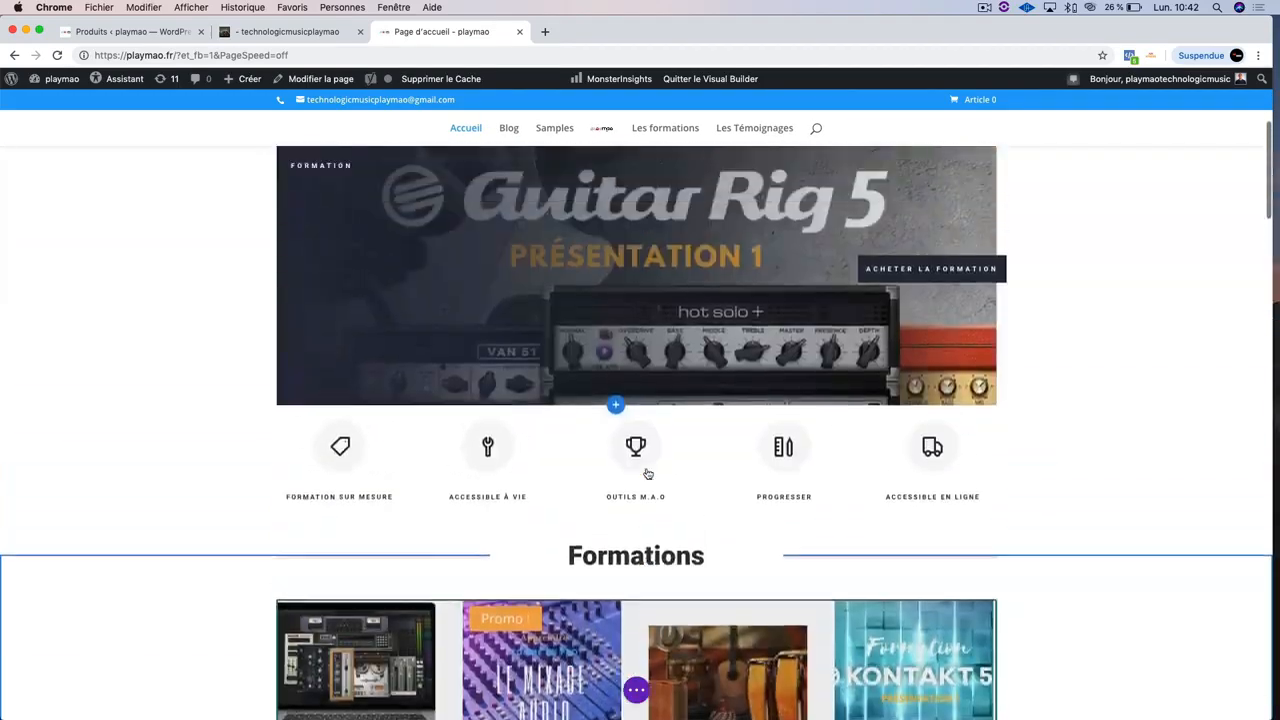
scroll(647, 474, up, 4)
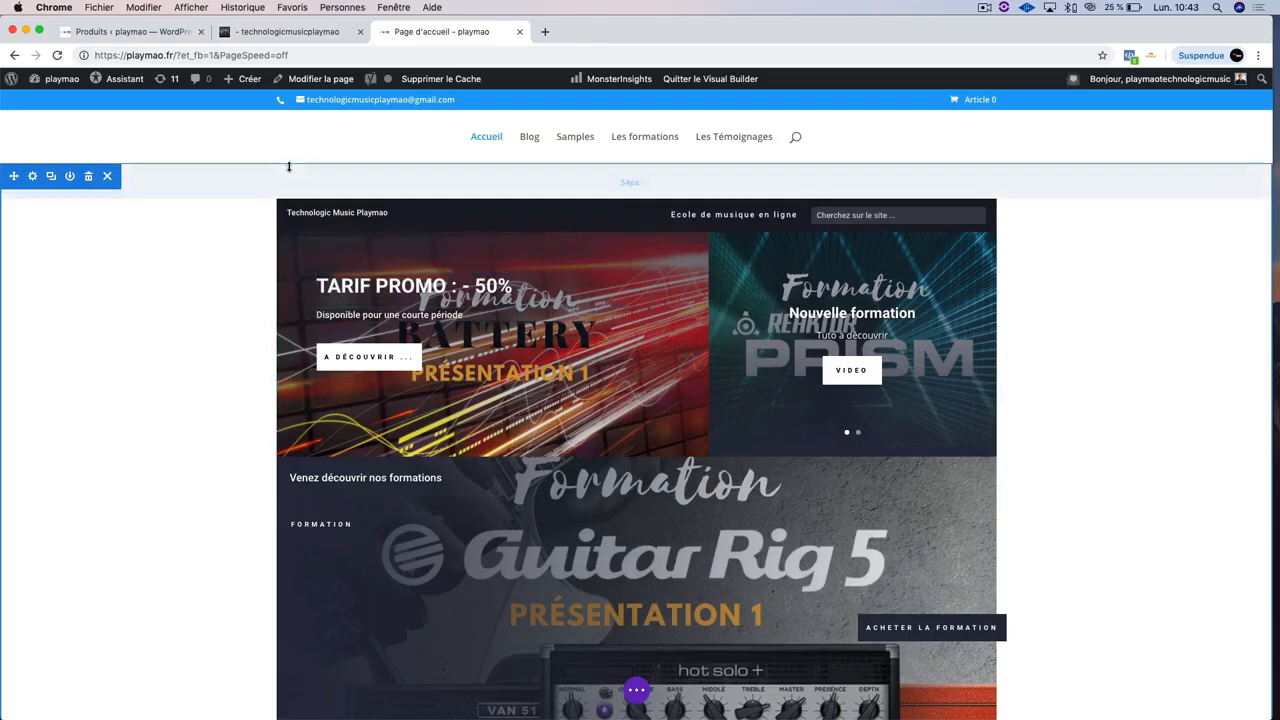
Step: View the boutique page of the technologicmusicplaymao site and return to the playmao home page
click(288, 30)
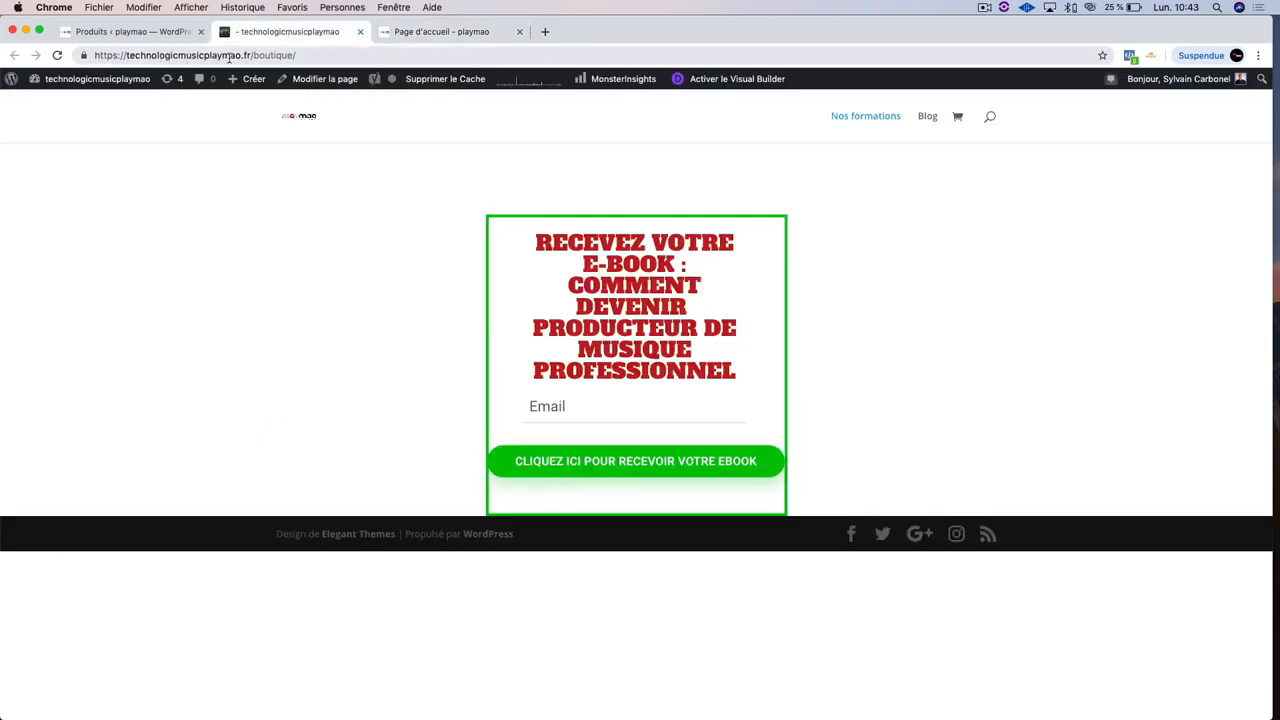
click(420, 32)
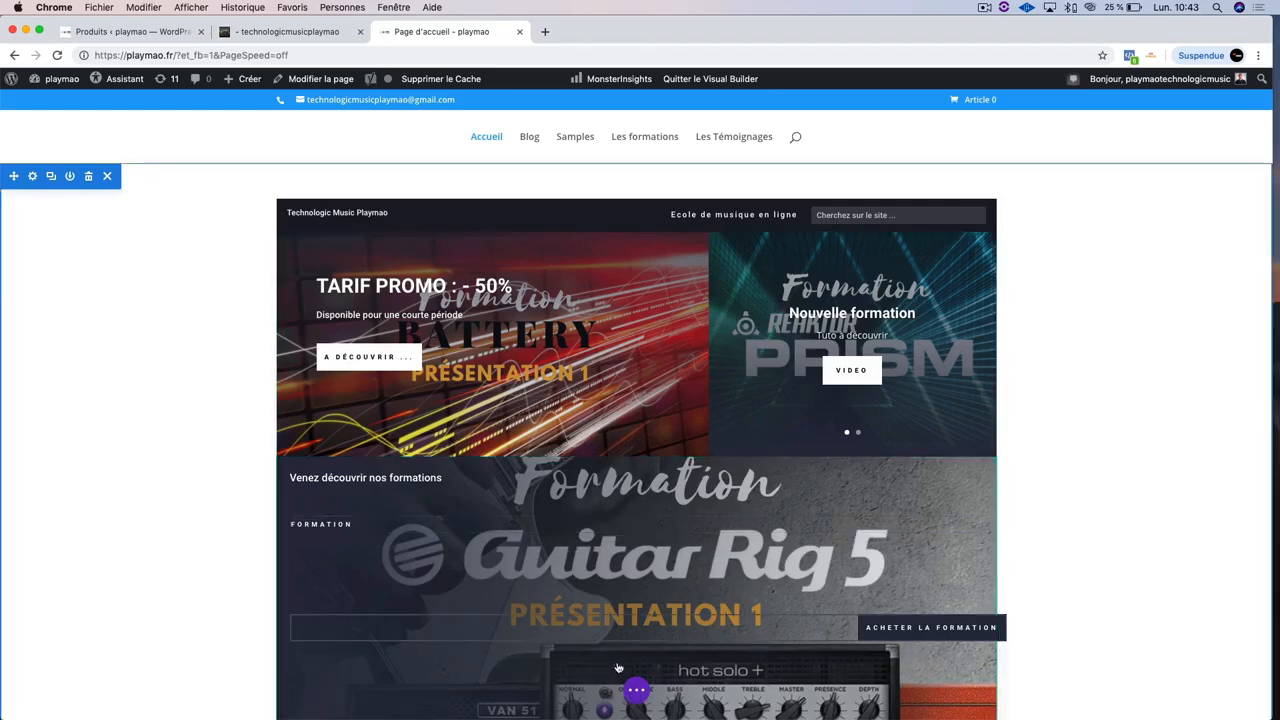
Step: Show the builder's page-level controls and review the home page's content settings
click(636, 690)
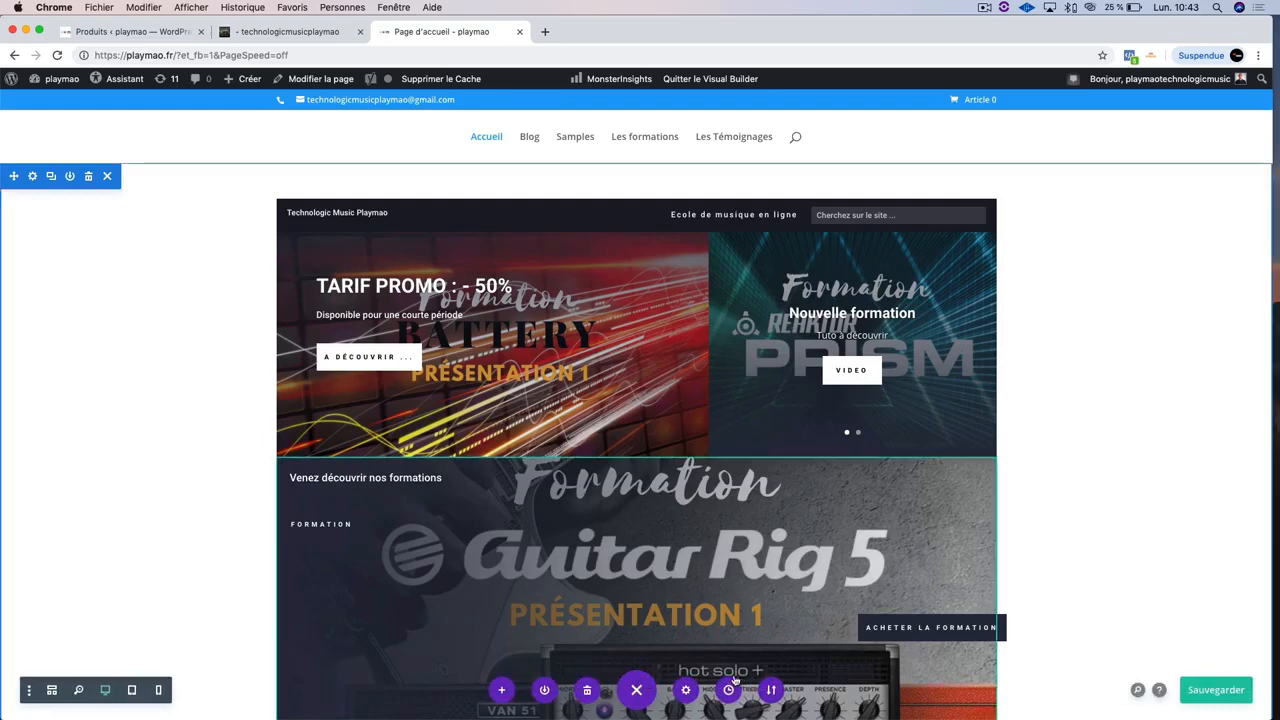
click(685, 691)
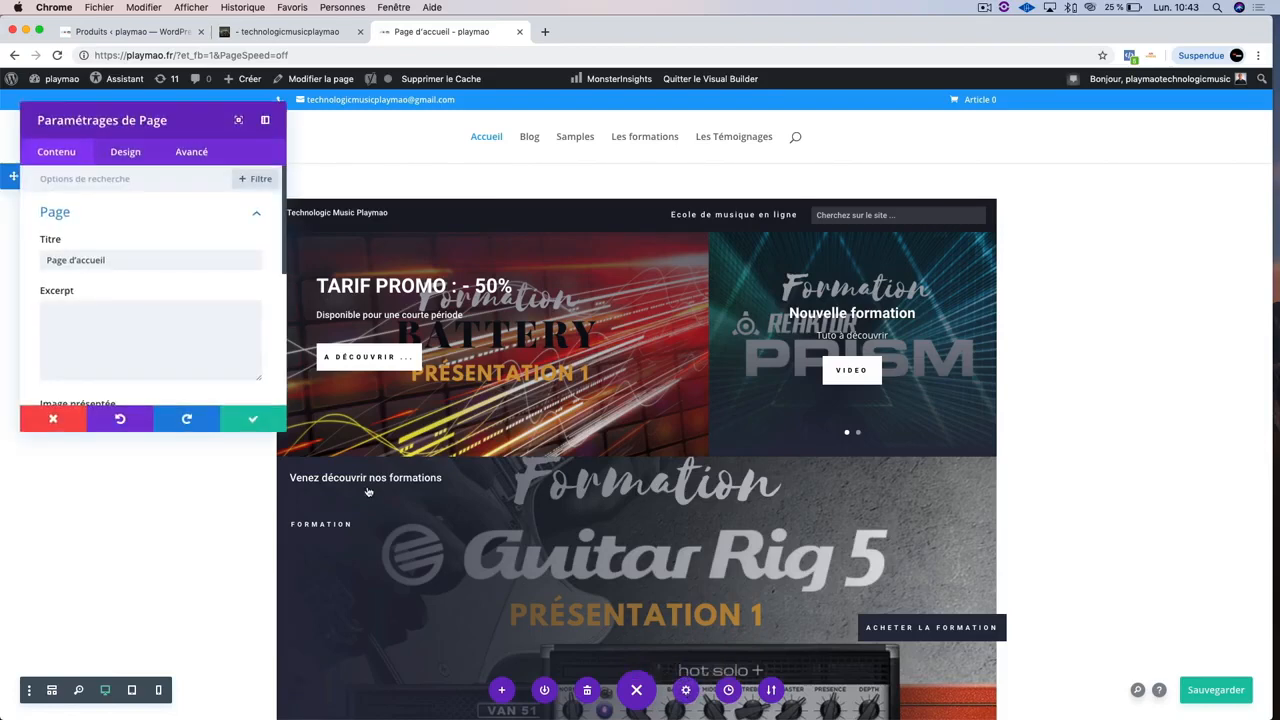
scroll(177, 306, down, 5)
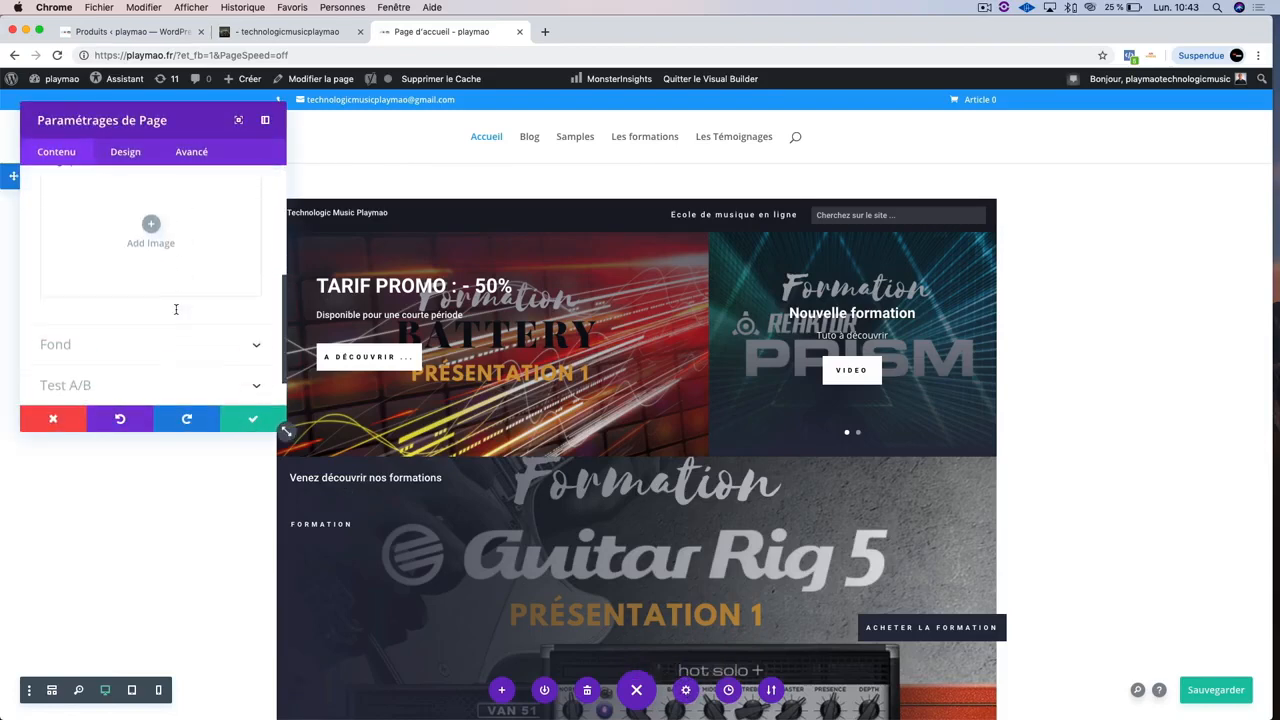
click(250, 421)
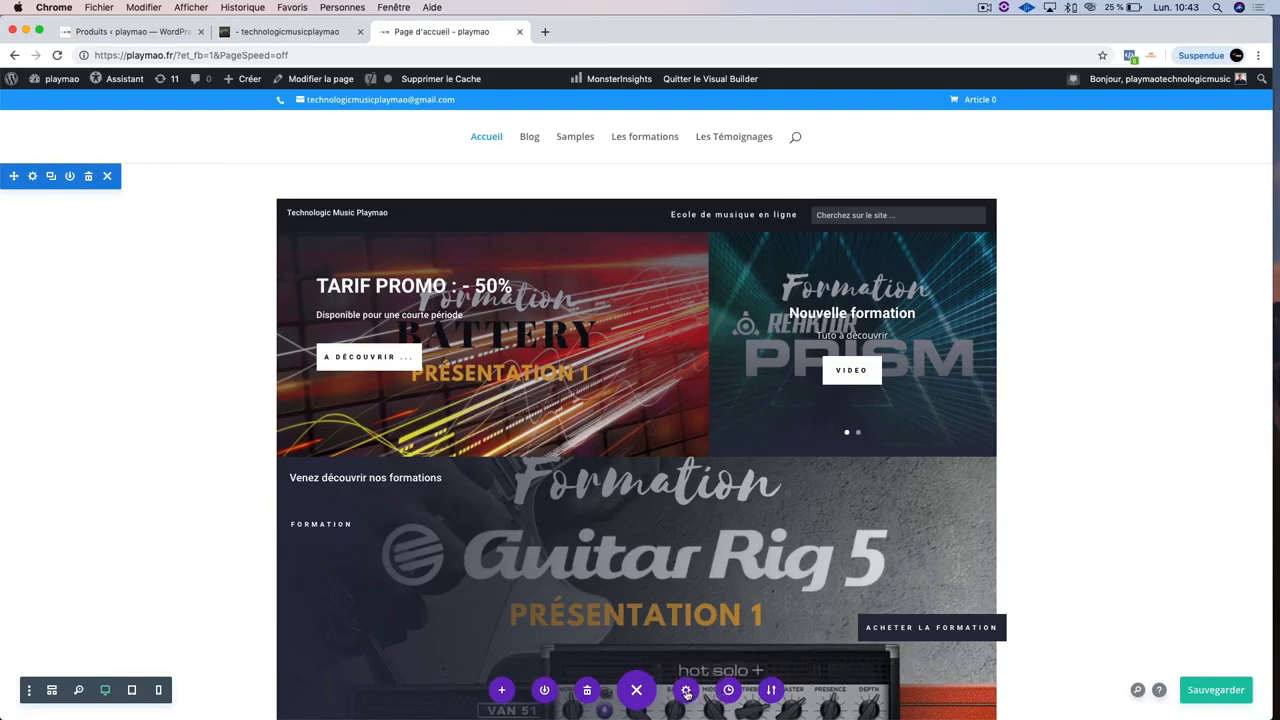
Step: Save the page to the Divi library as layout "Boutique formation" in a new category named "boutique formation"
click(543, 692)
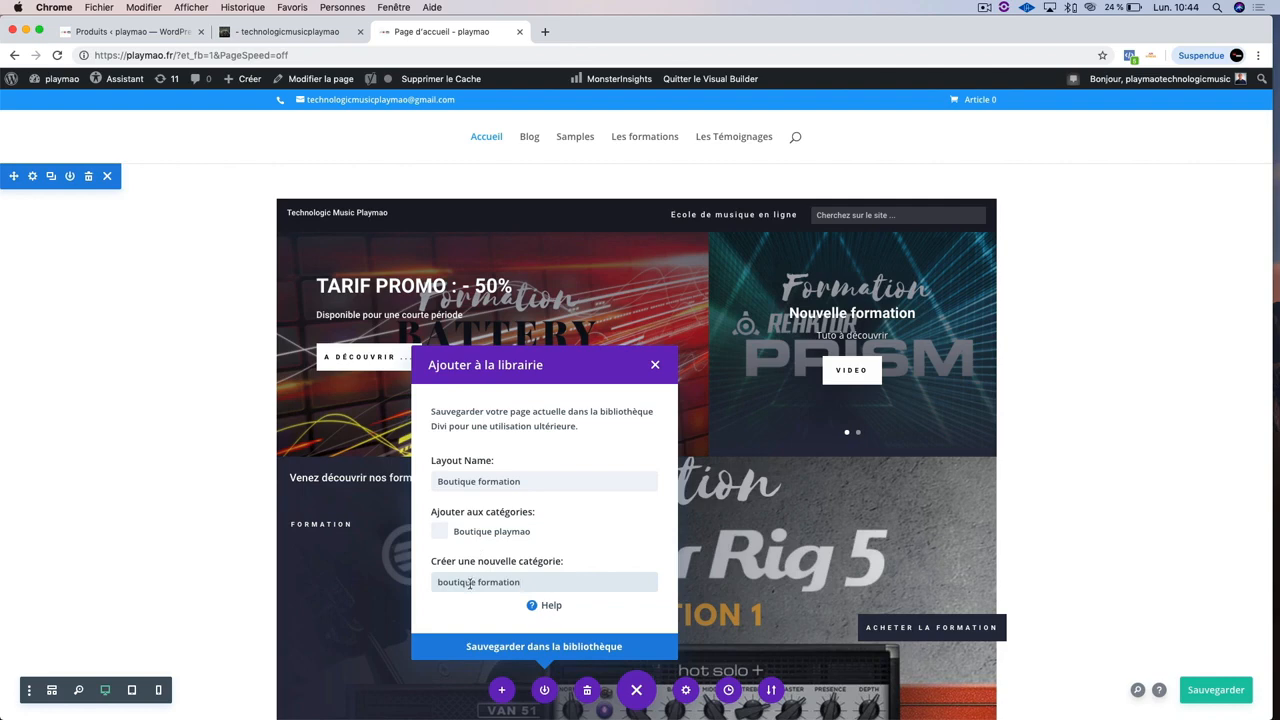
click(529, 648)
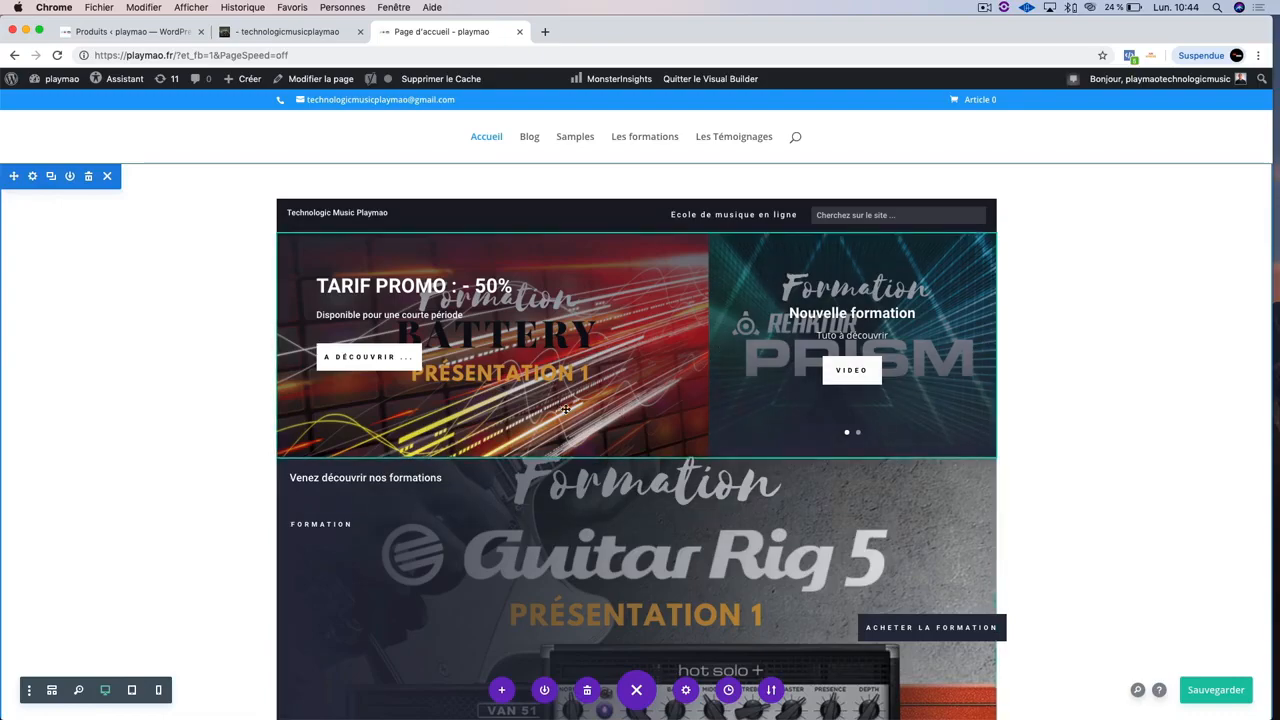
scroll(506, 399, down, 2)
scroll(506, 399, down, 20)
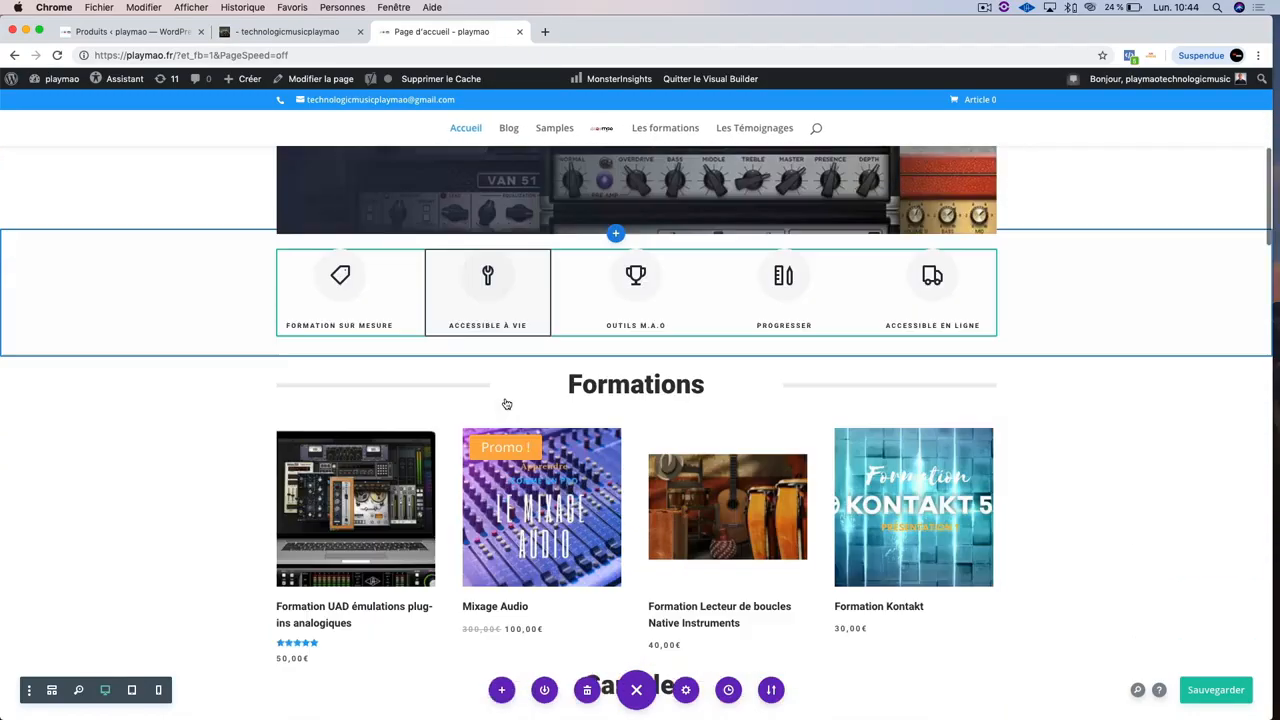
scroll(506, 403, down, 5)
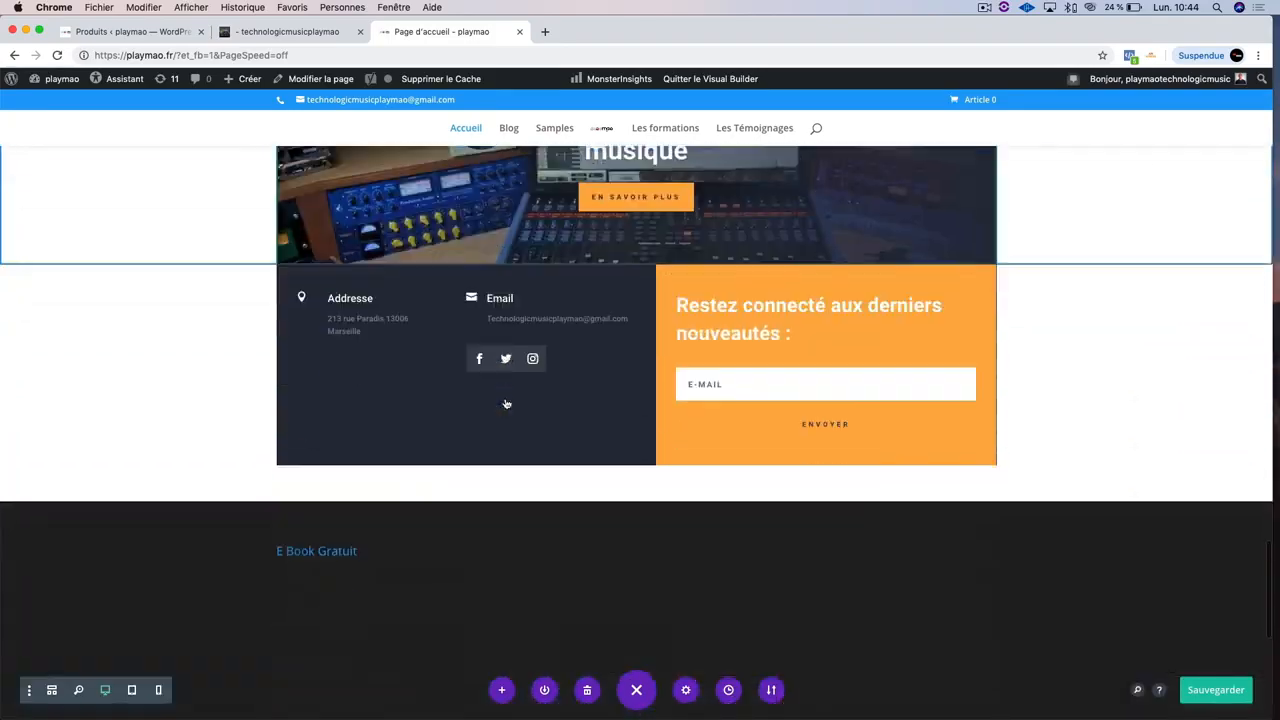
scroll(506, 403, up, 15)
scroll(506, 403, up, 10)
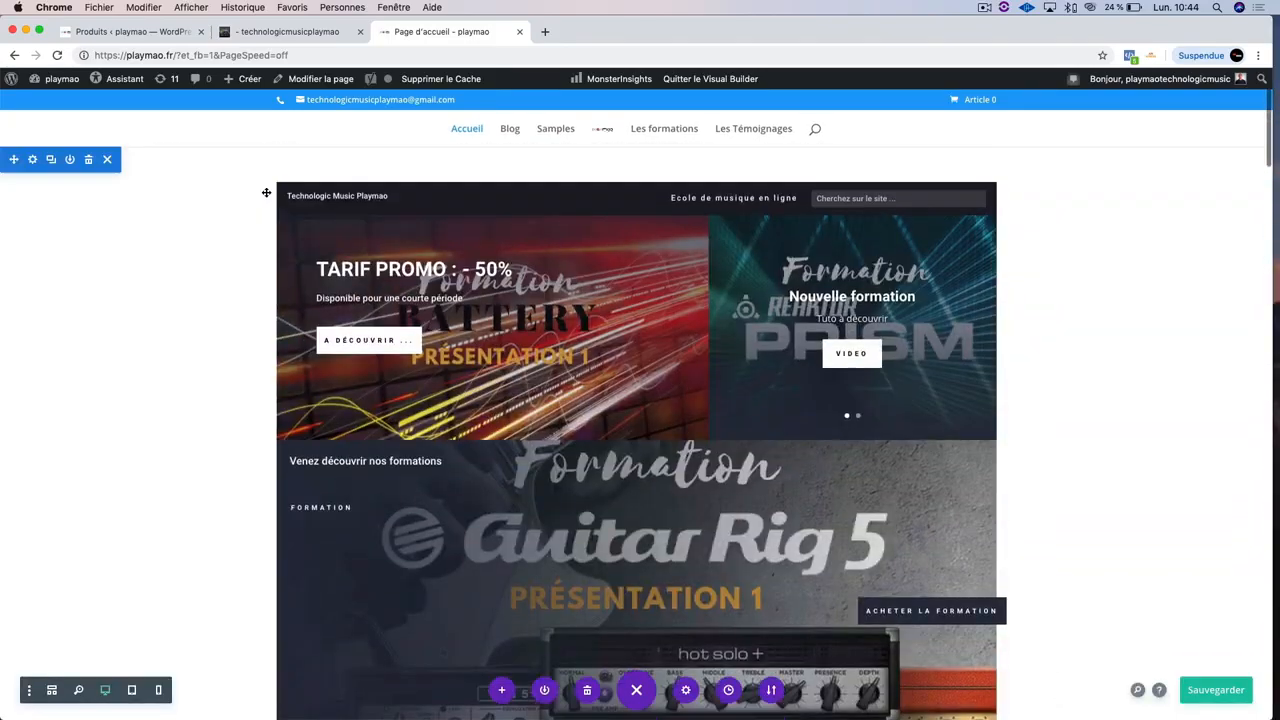
Step: Open the Divi library of the playmao site from its WordPress dashboard
mouse_move(62, 82)
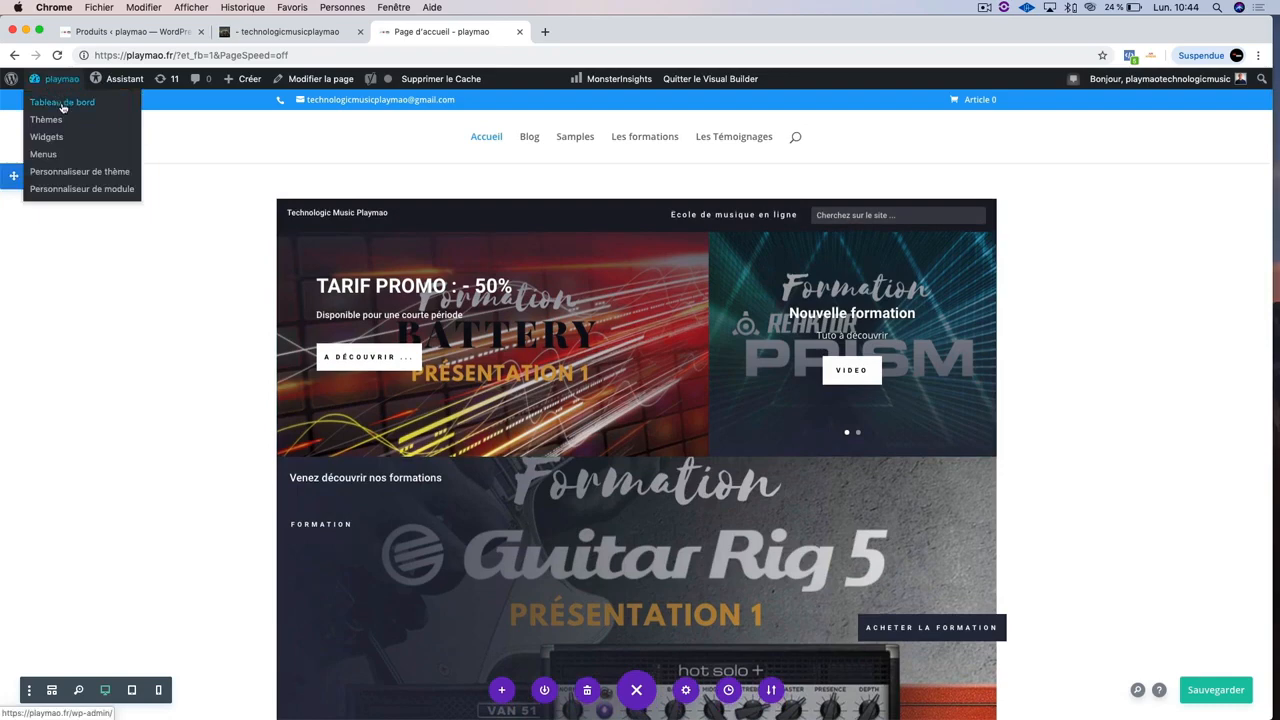
click(62, 104)
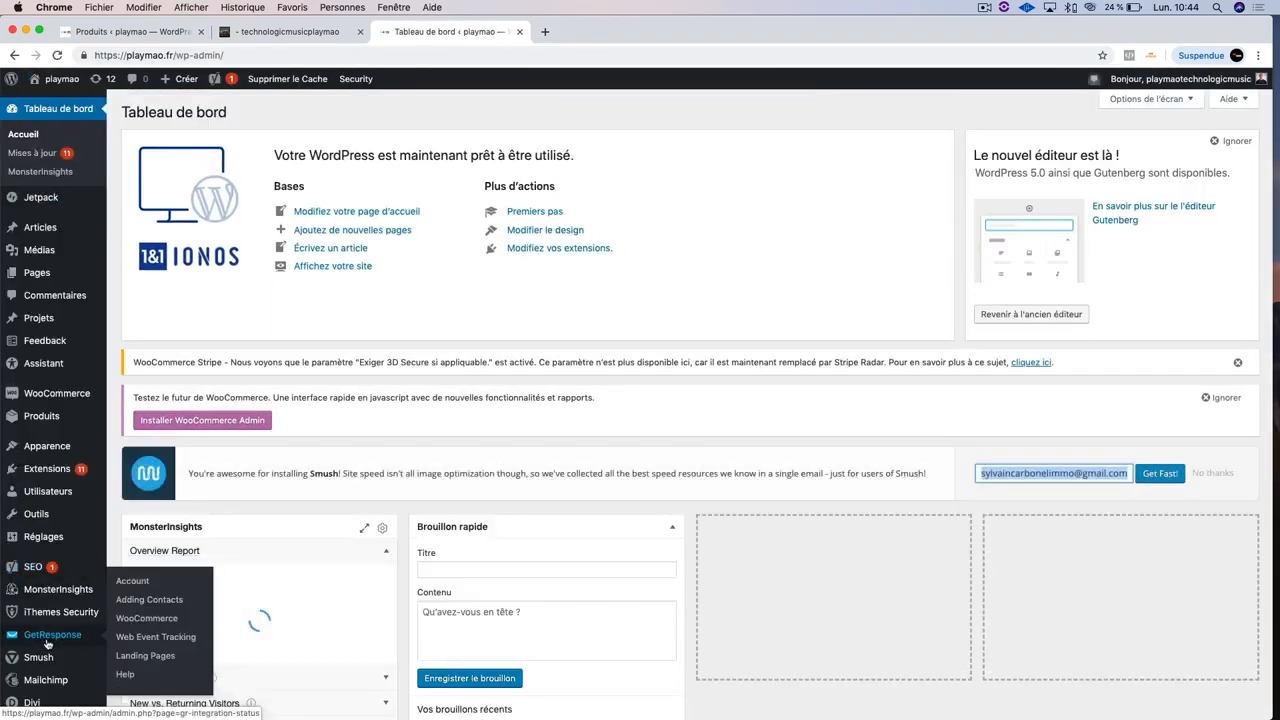
scroll(46, 643, down, 2)
mouse_move(31, 681)
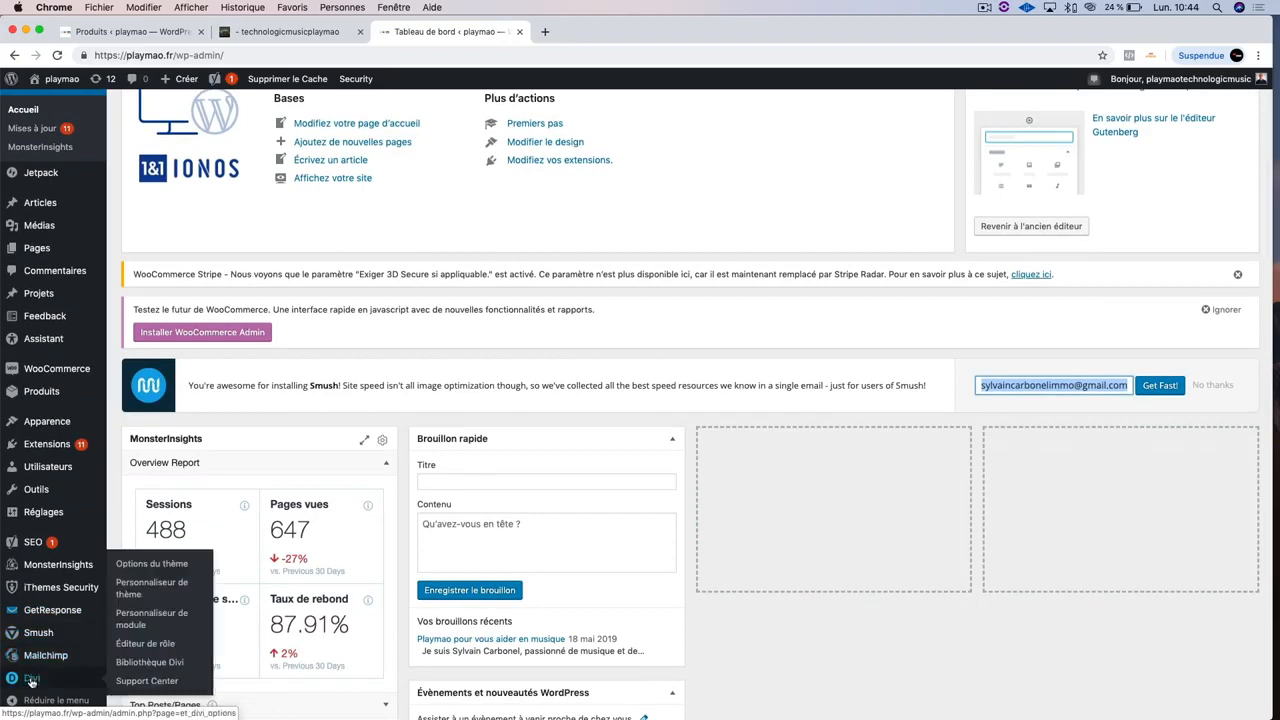
click(140, 665)
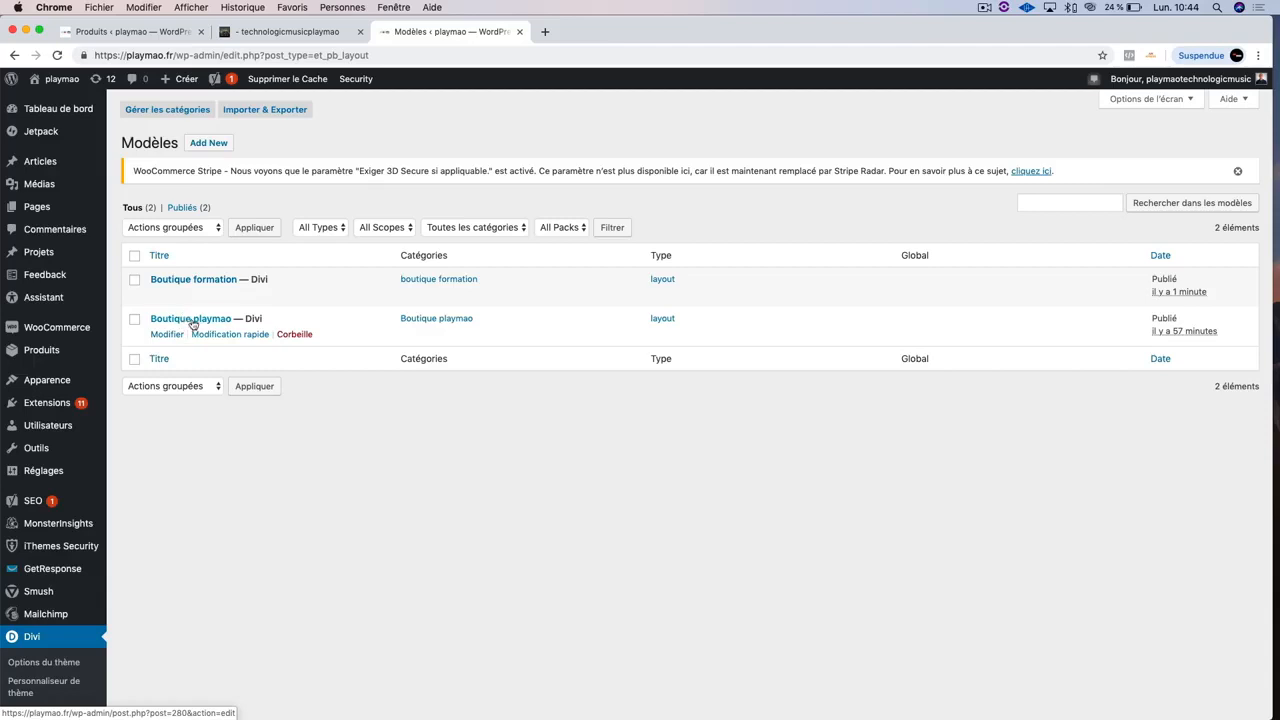
Step: Export only the selected "Boutique formation" layout as a JSON file named "Mises en page de constructeur Divi"
click(135, 281)
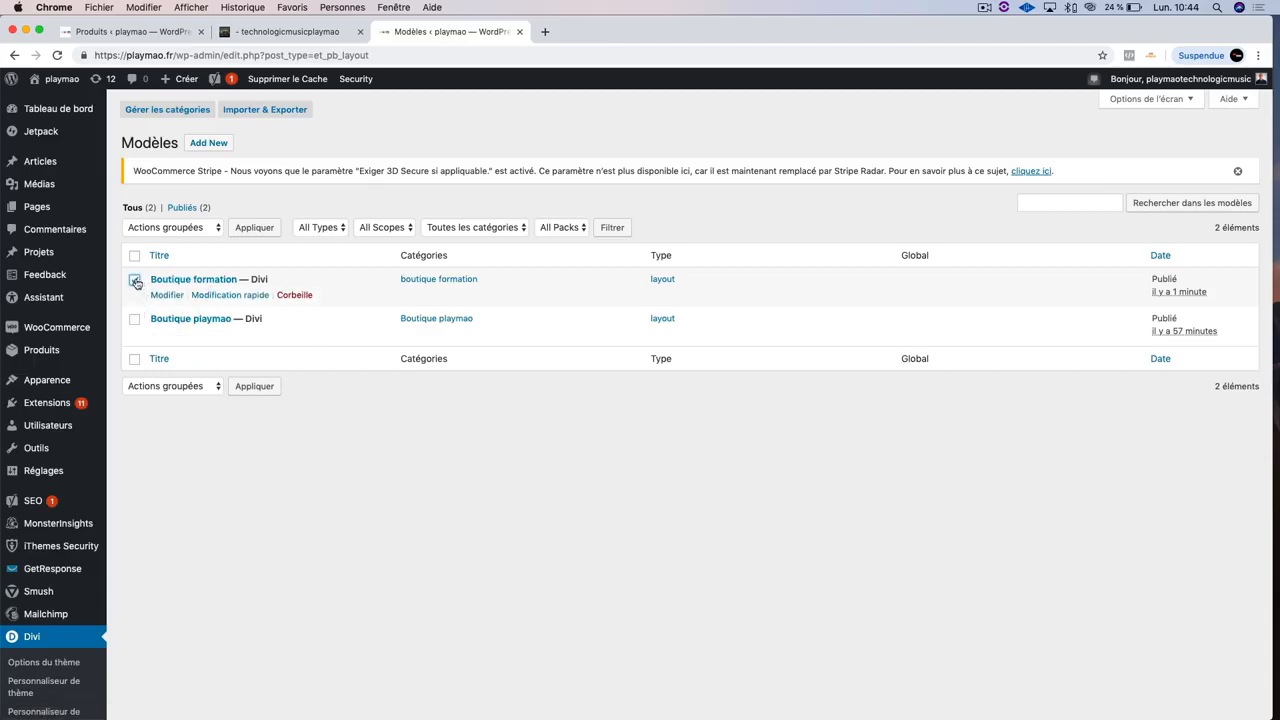
click(256, 112)
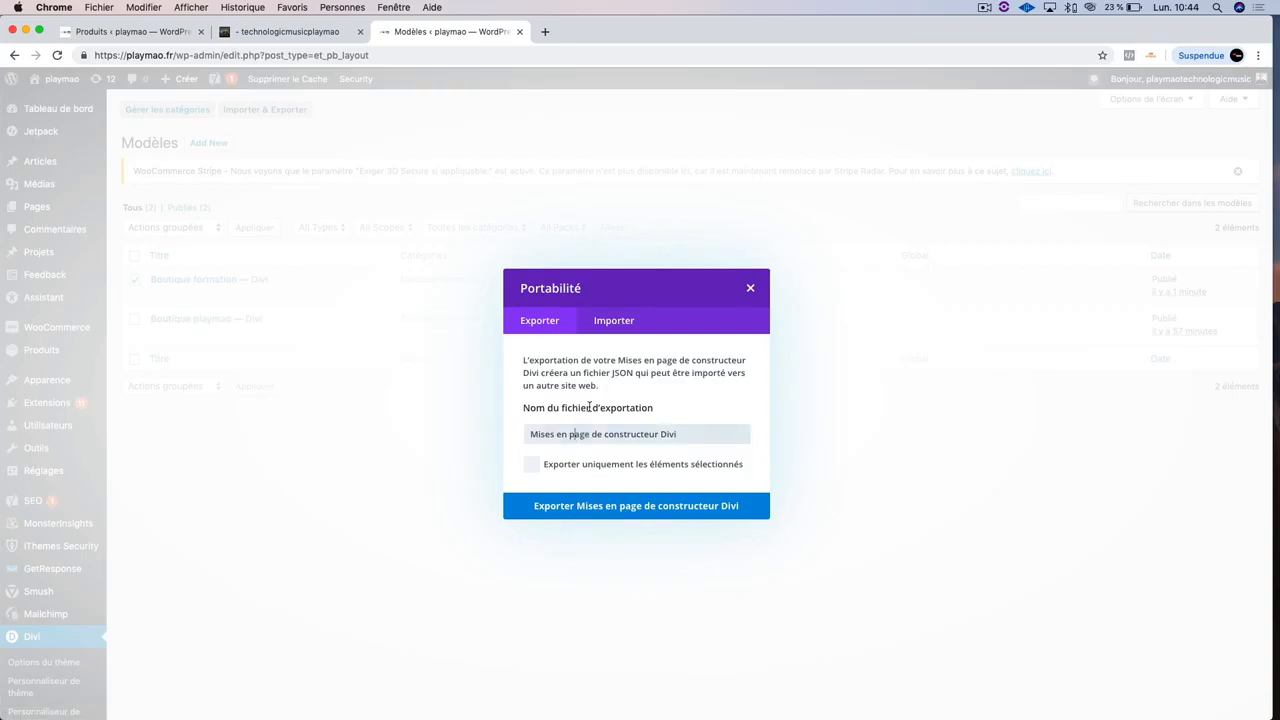
click(555, 466)
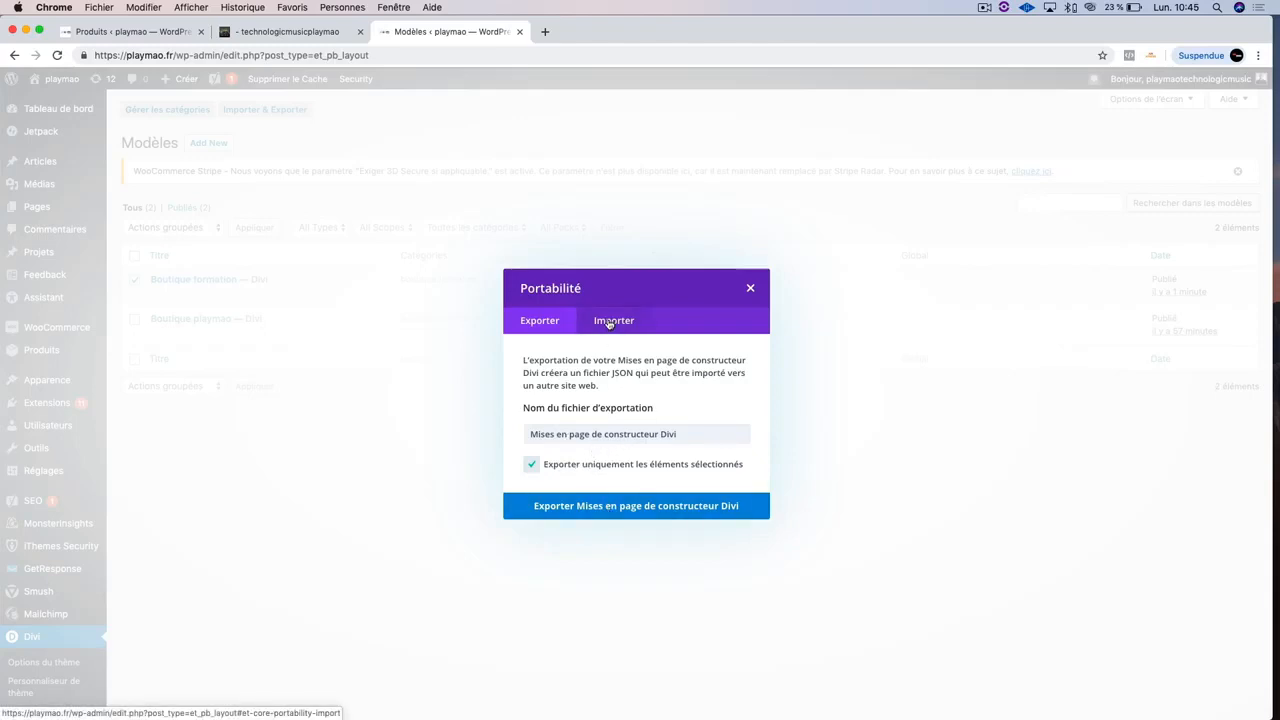
click(595, 508)
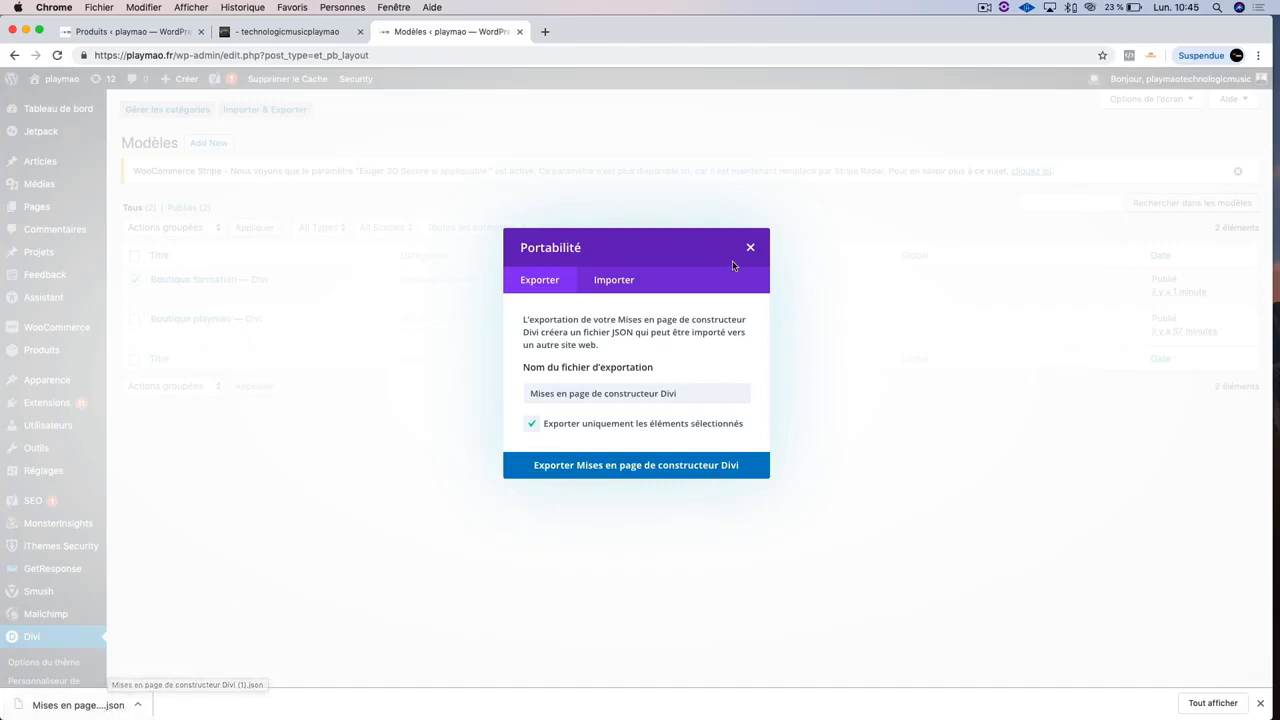
Step: View the import options for Divi layouts and close the portability dialog
click(612, 285)
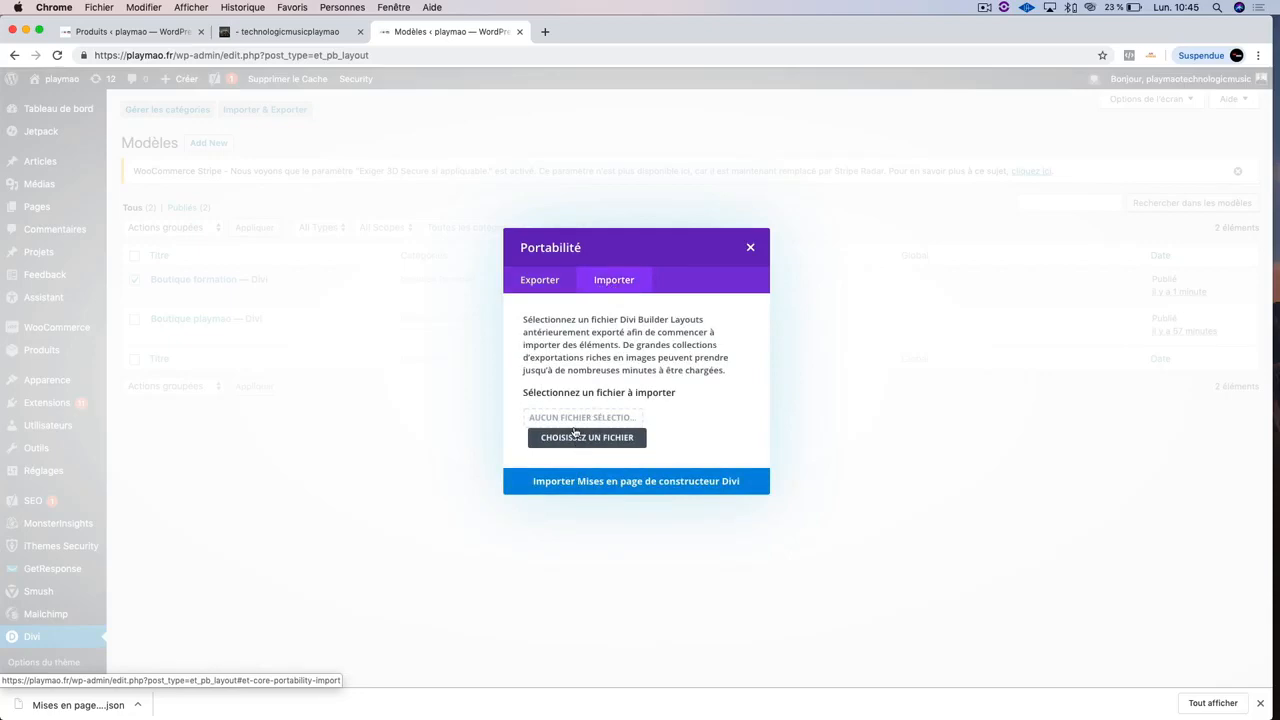
click(751, 247)
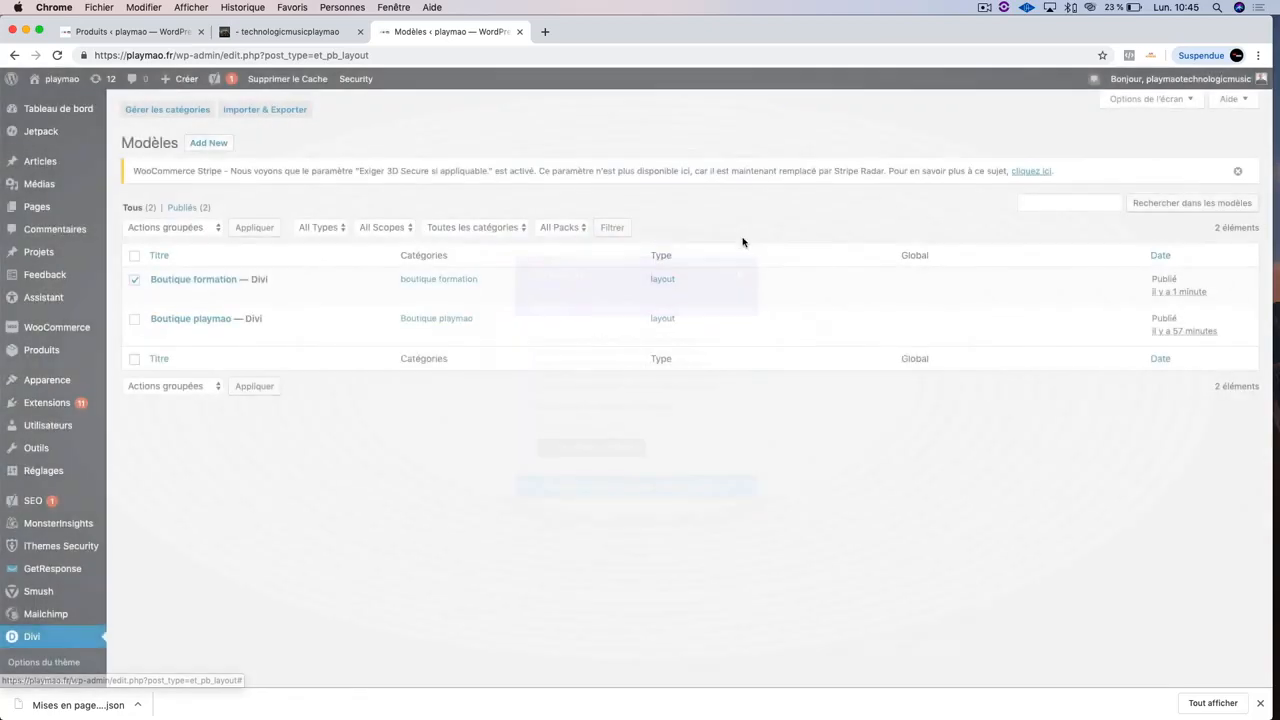
click(133, 33)
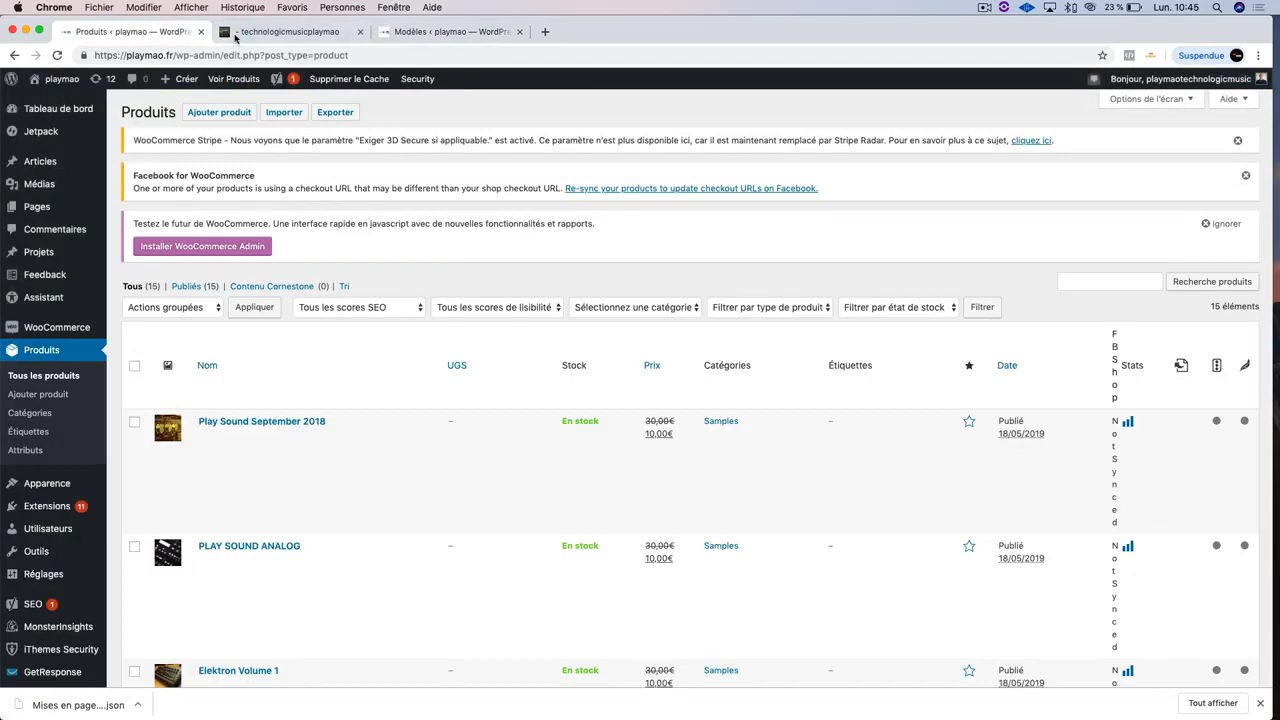
click(479, 34)
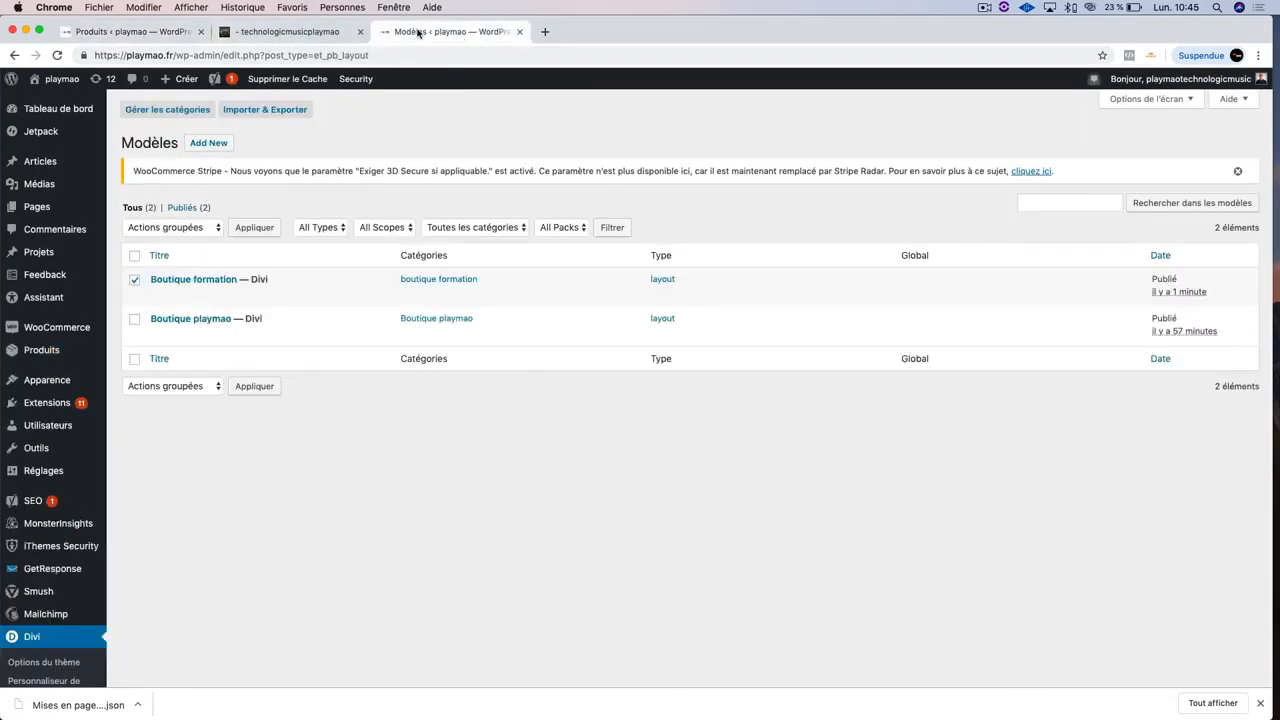
Step: Switch to the technologicmusicplaymao site and open its Divi library from the WordPress dashboard
click(259, 35)
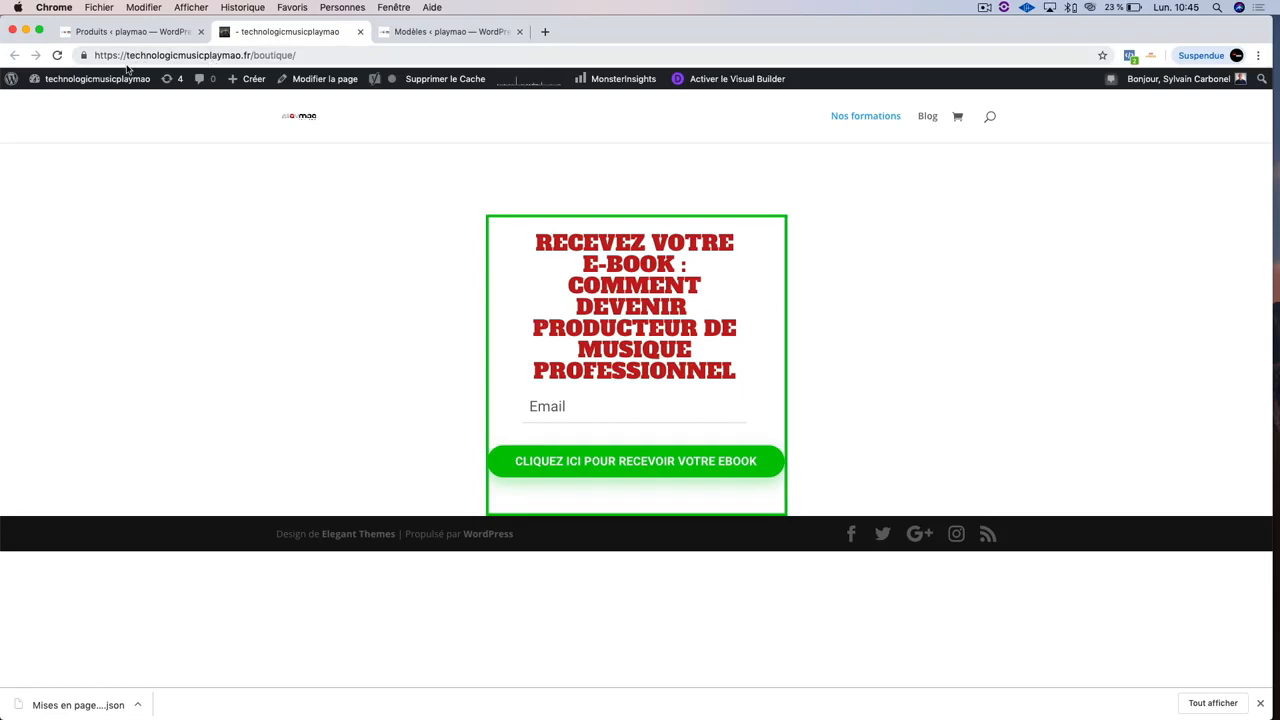
mouse_move(97, 80)
click(87, 104)
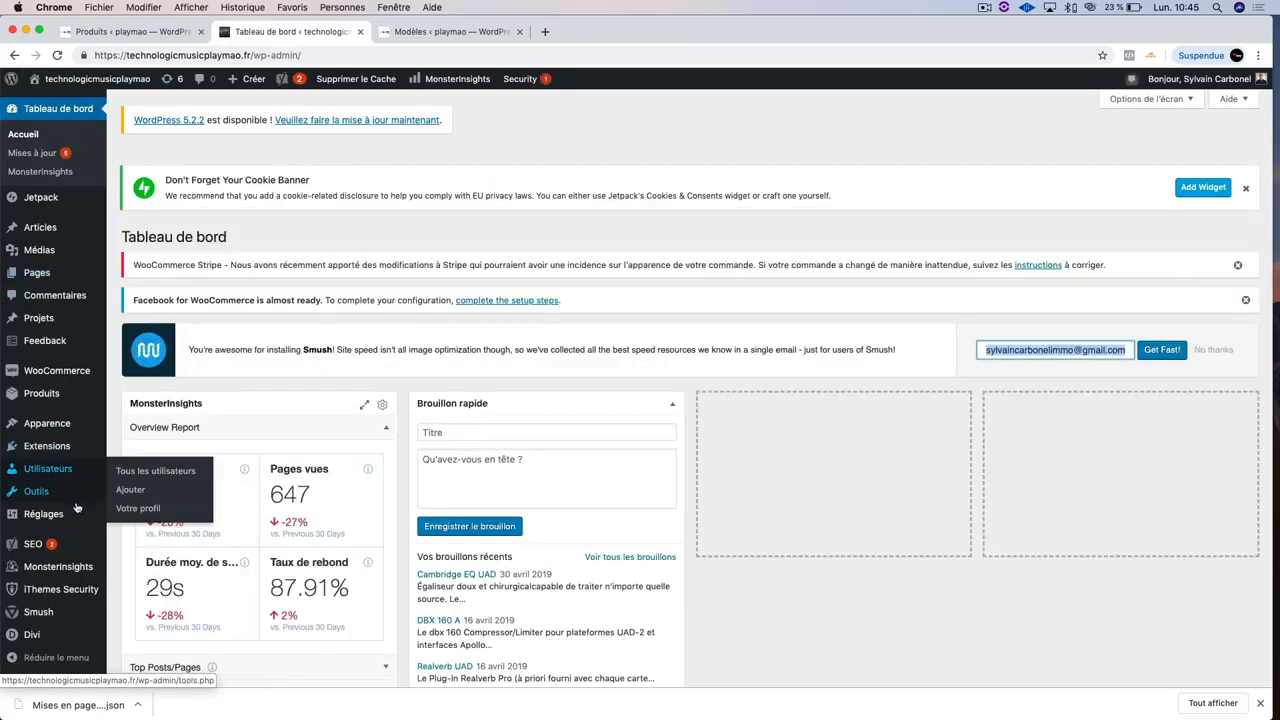
mouse_move(74, 511)
scroll(74, 511, down, 1)
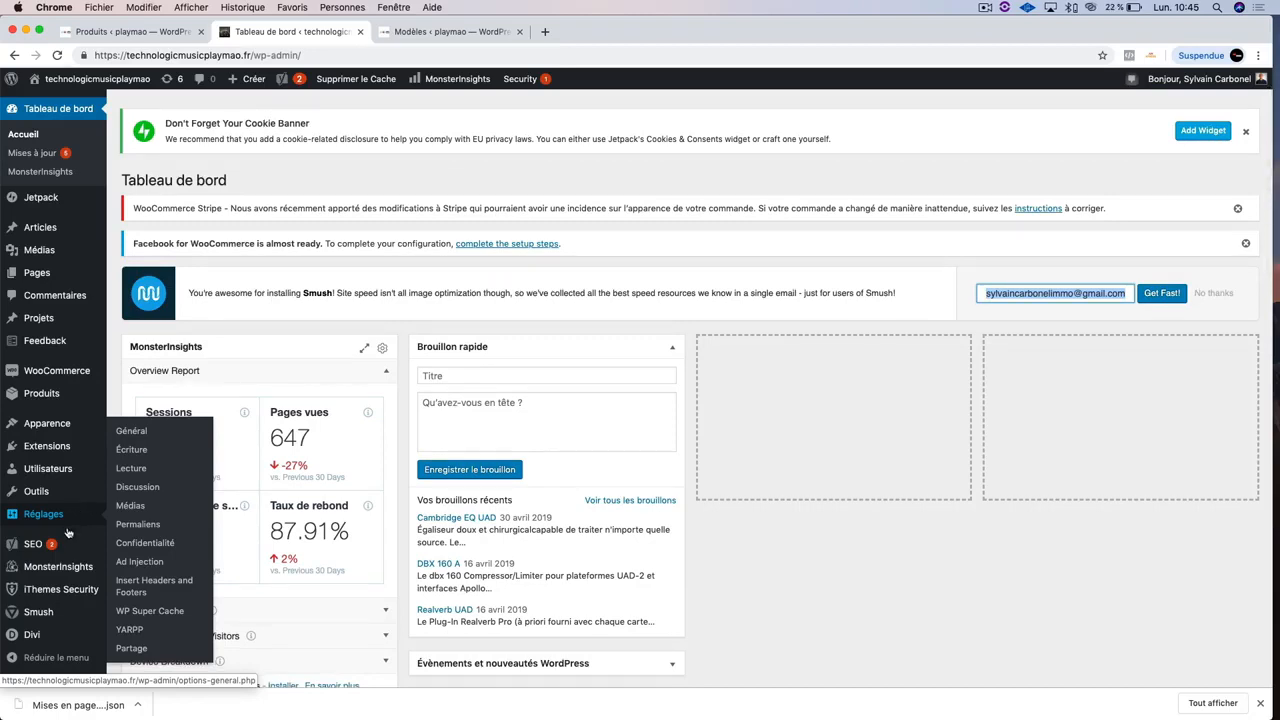
mouse_move(58, 584)
mouse_move(41, 640)
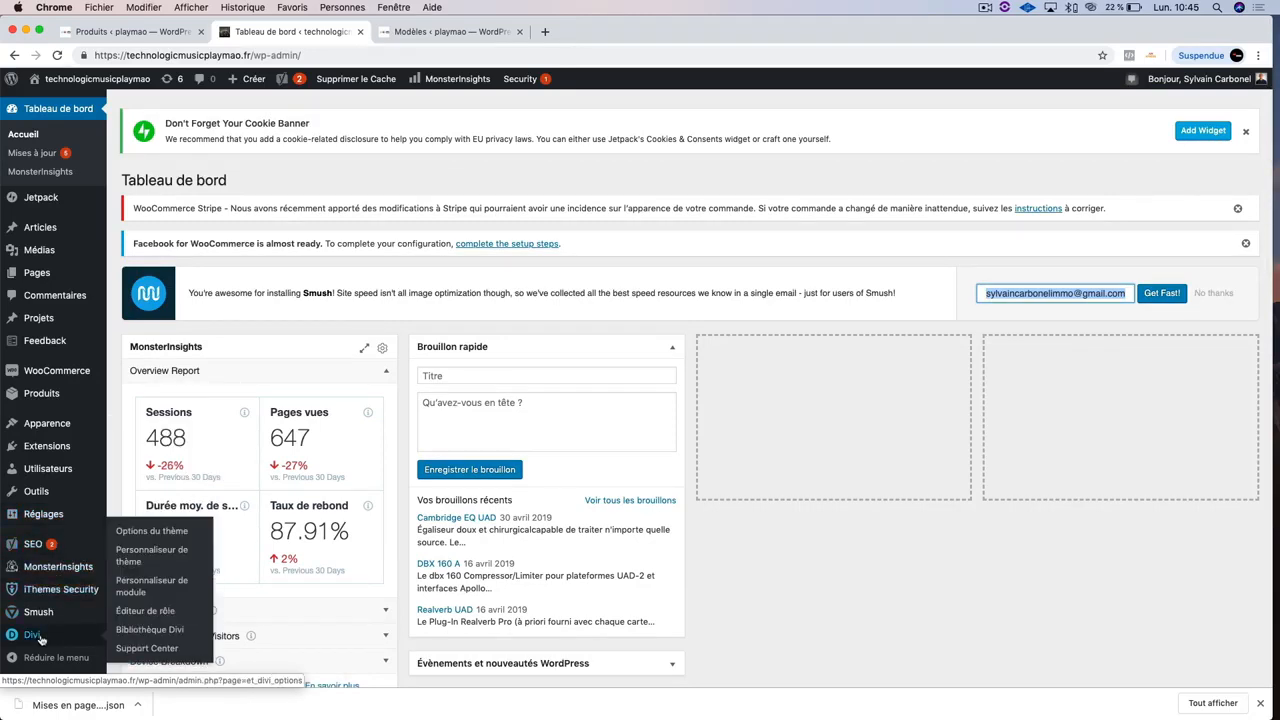
click(131, 630)
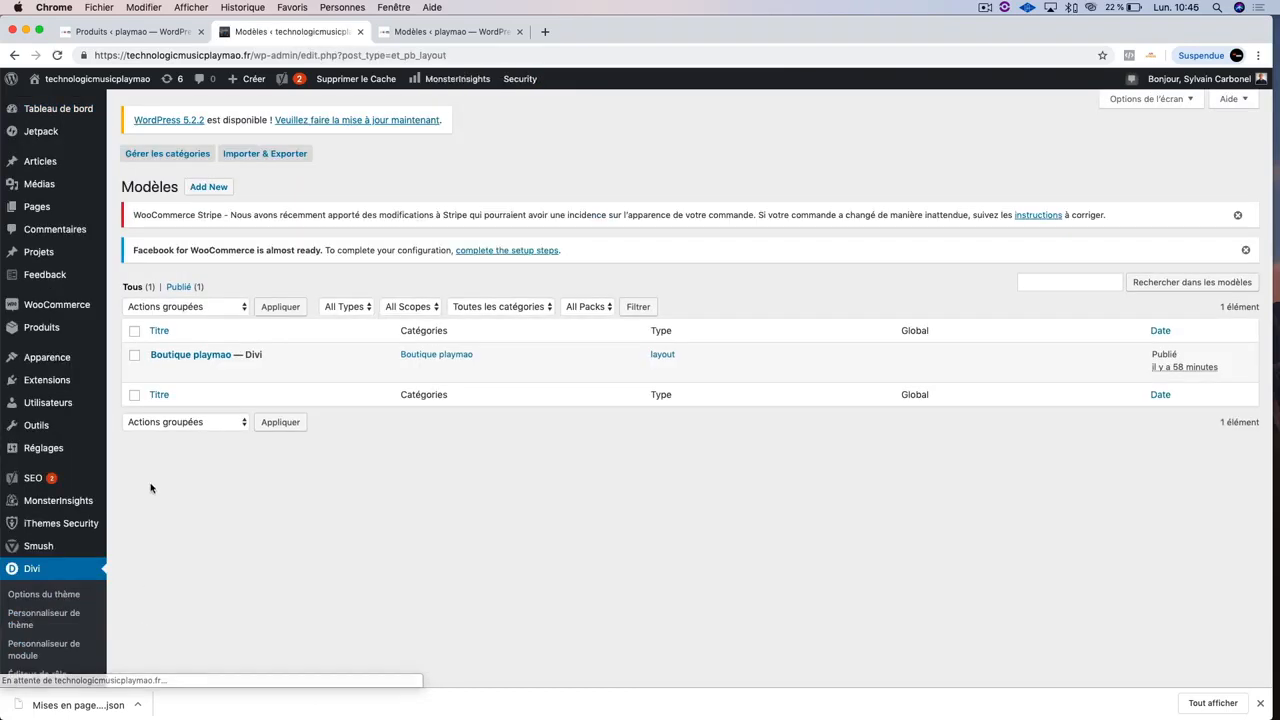
Step: Import the layout file "Mises en page de constructeur Divi (1).json" from the Téléchargements folder into the Divi library
click(242, 156)
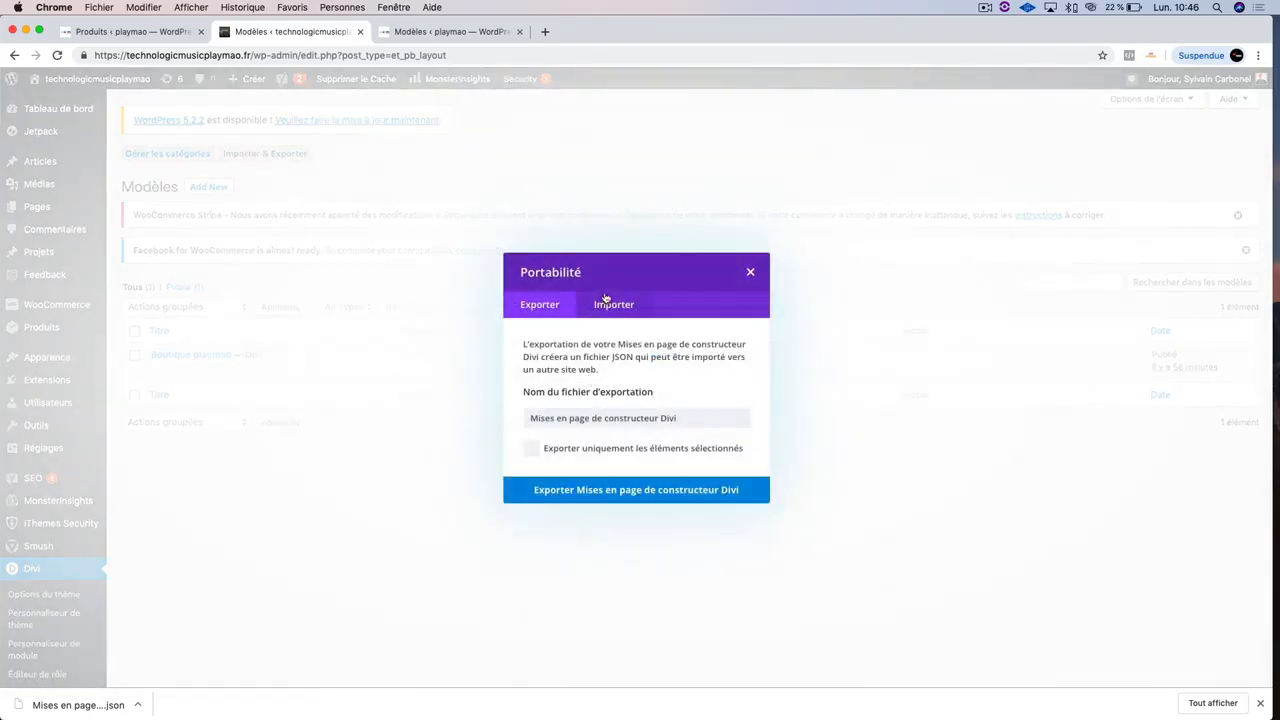
click(607, 302)
click(587, 463)
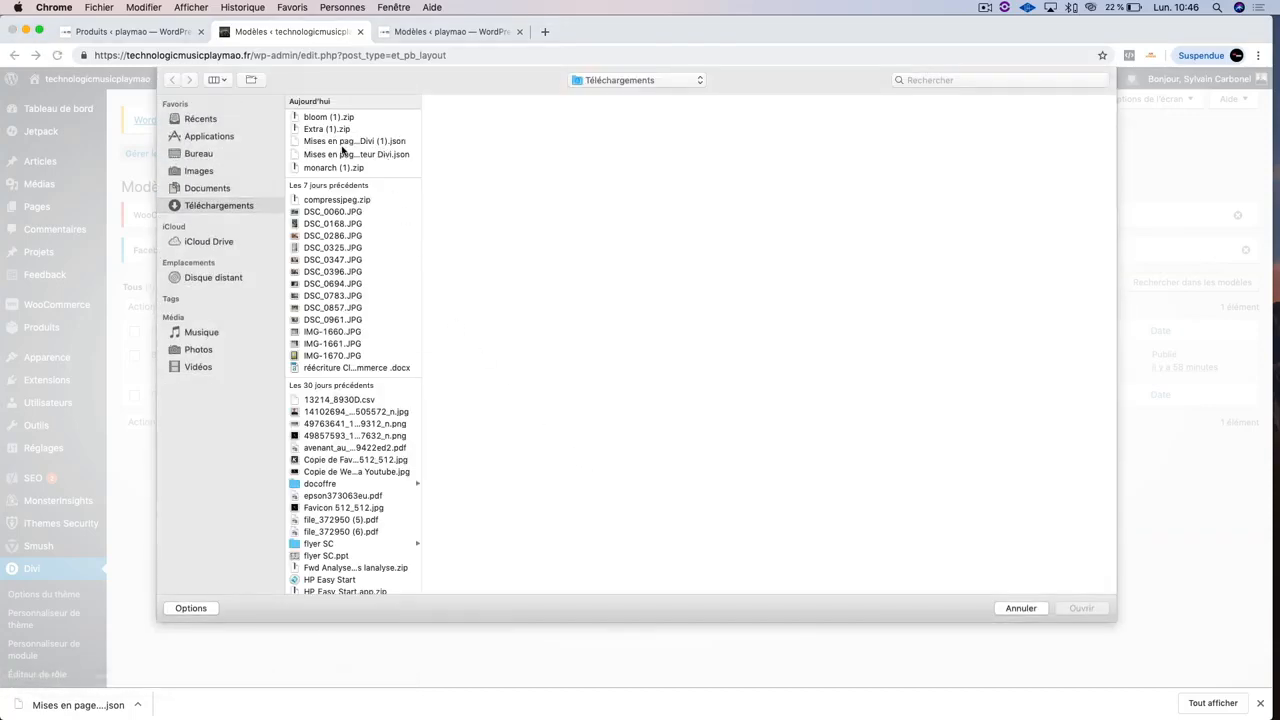
click(342, 156)
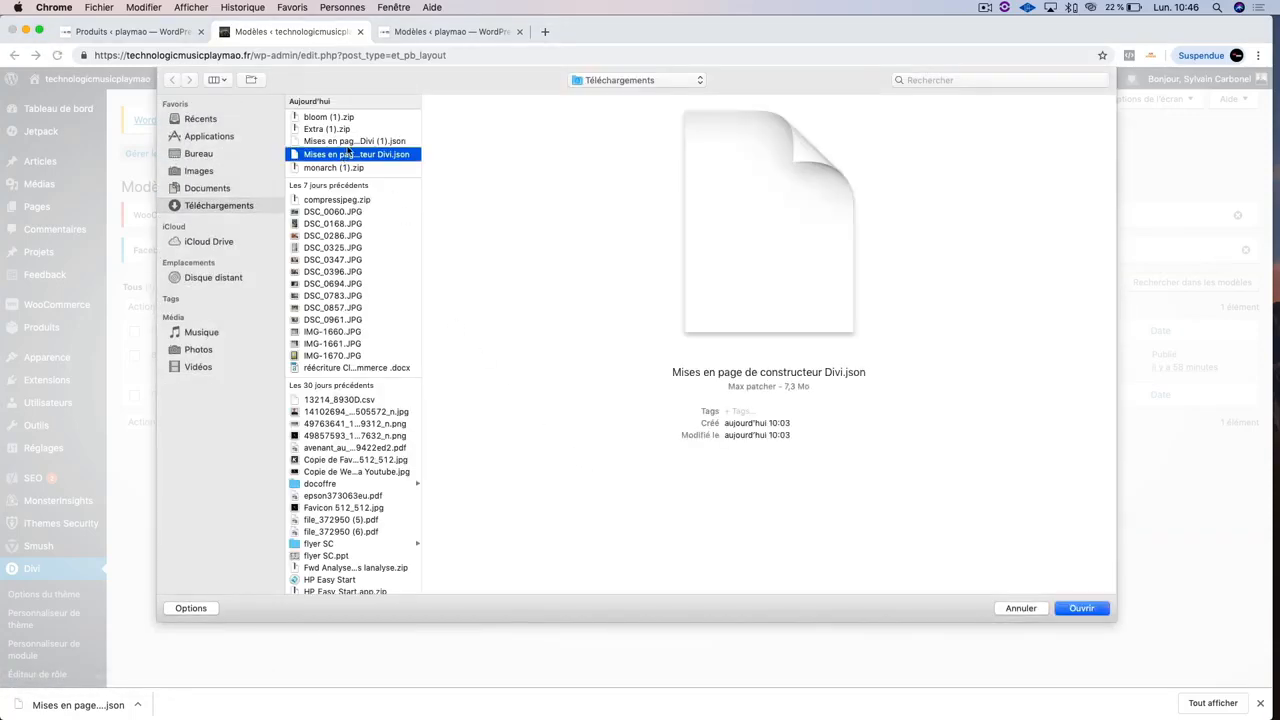
click(350, 142)
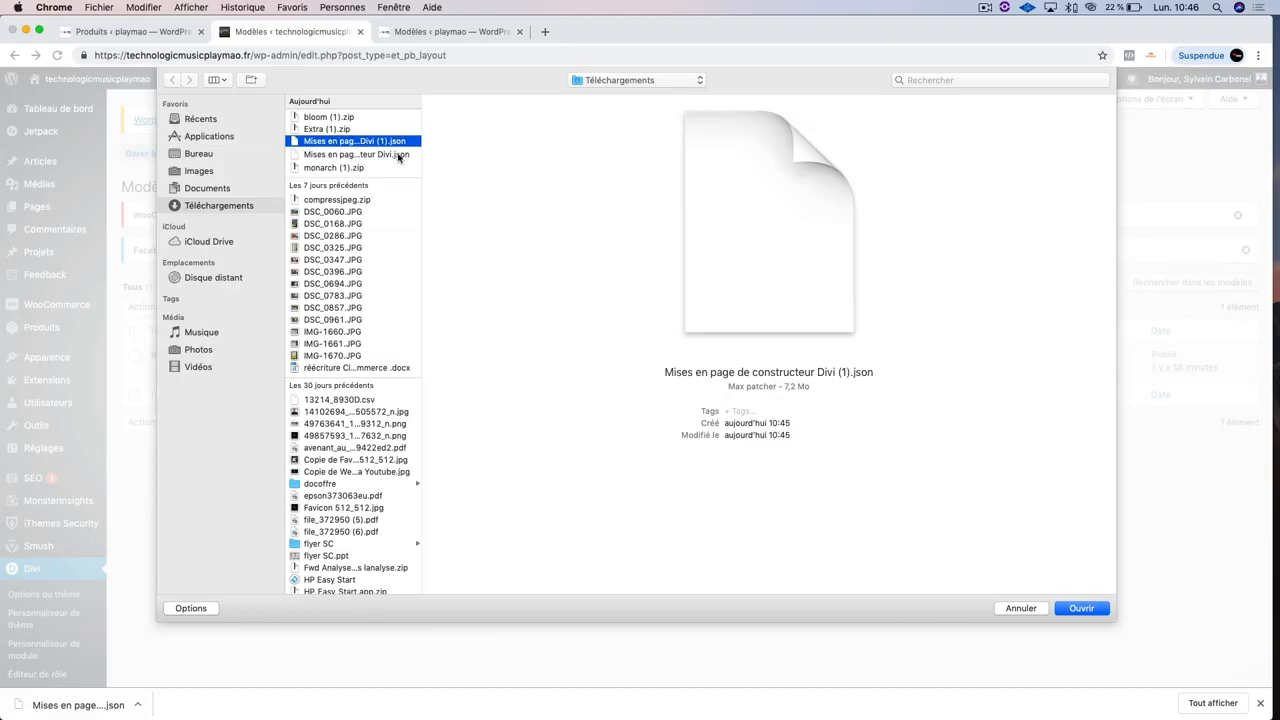
click(398, 156)
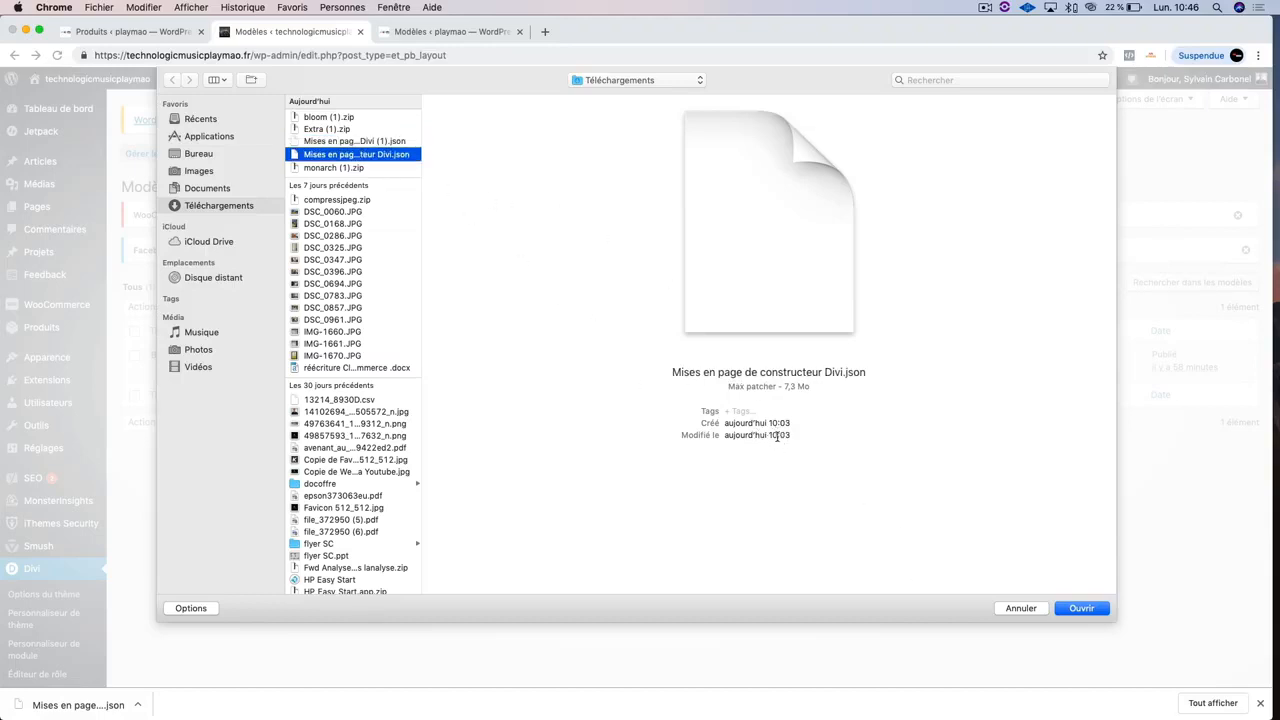
click(362, 142)
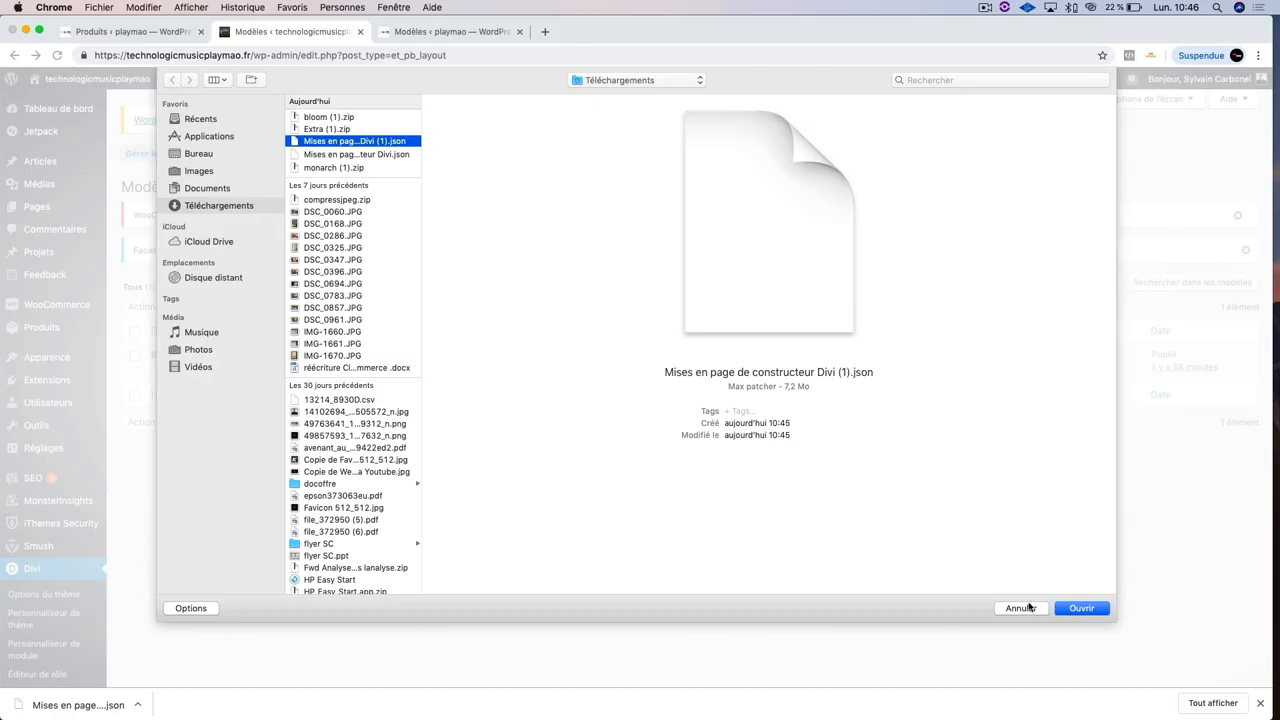
click(1072, 610)
click(1072, 609)
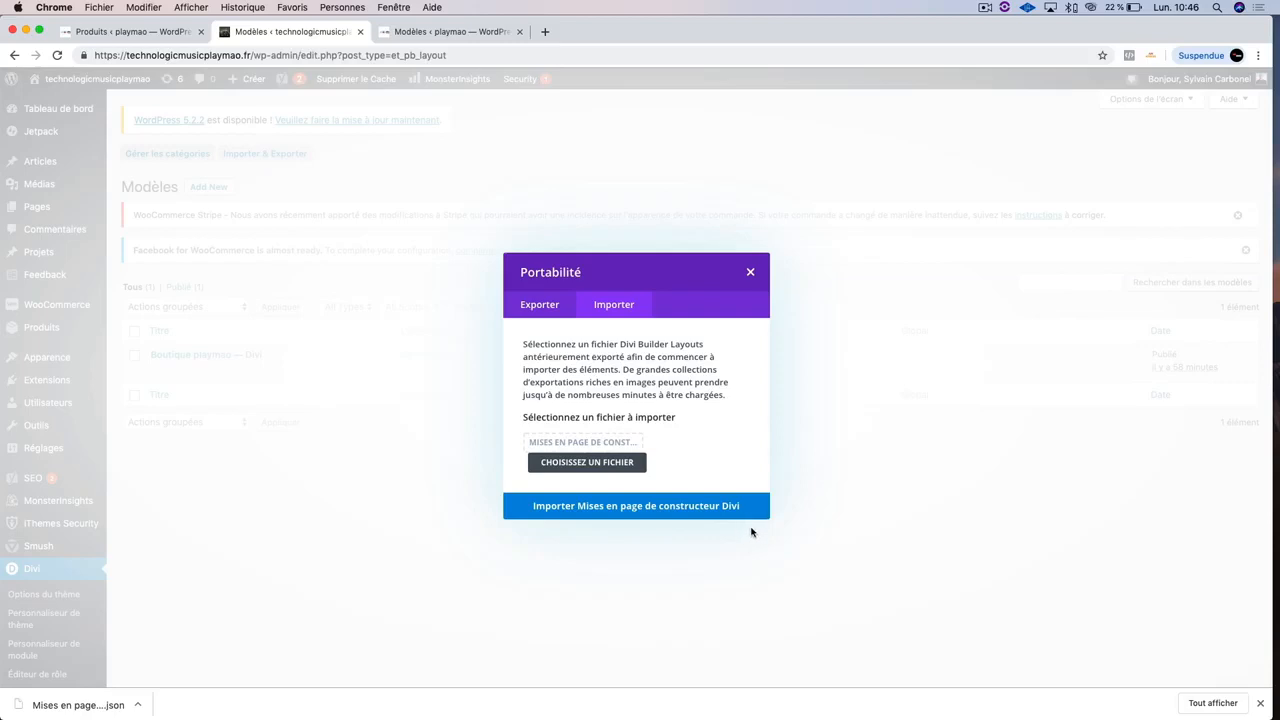
click(599, 512)
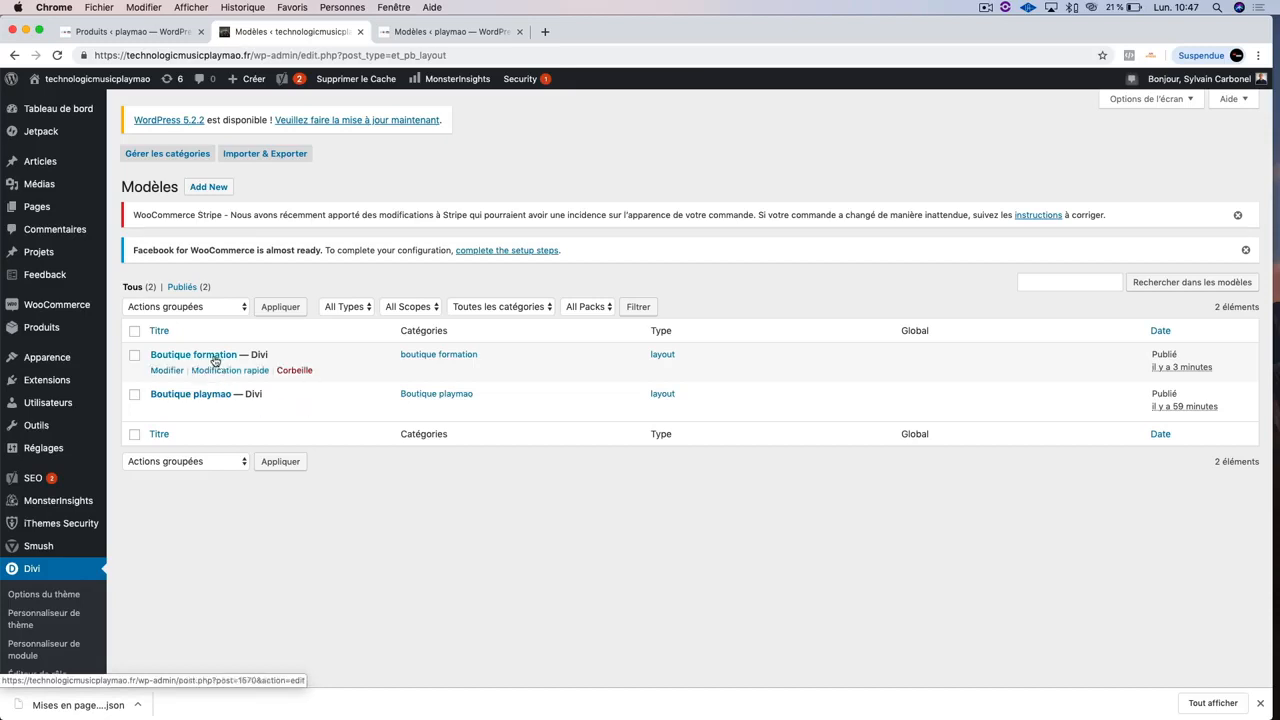
Step: Open the imported "Boutique formation" layout for editing, build it on the front end and save it
click(168, 371)
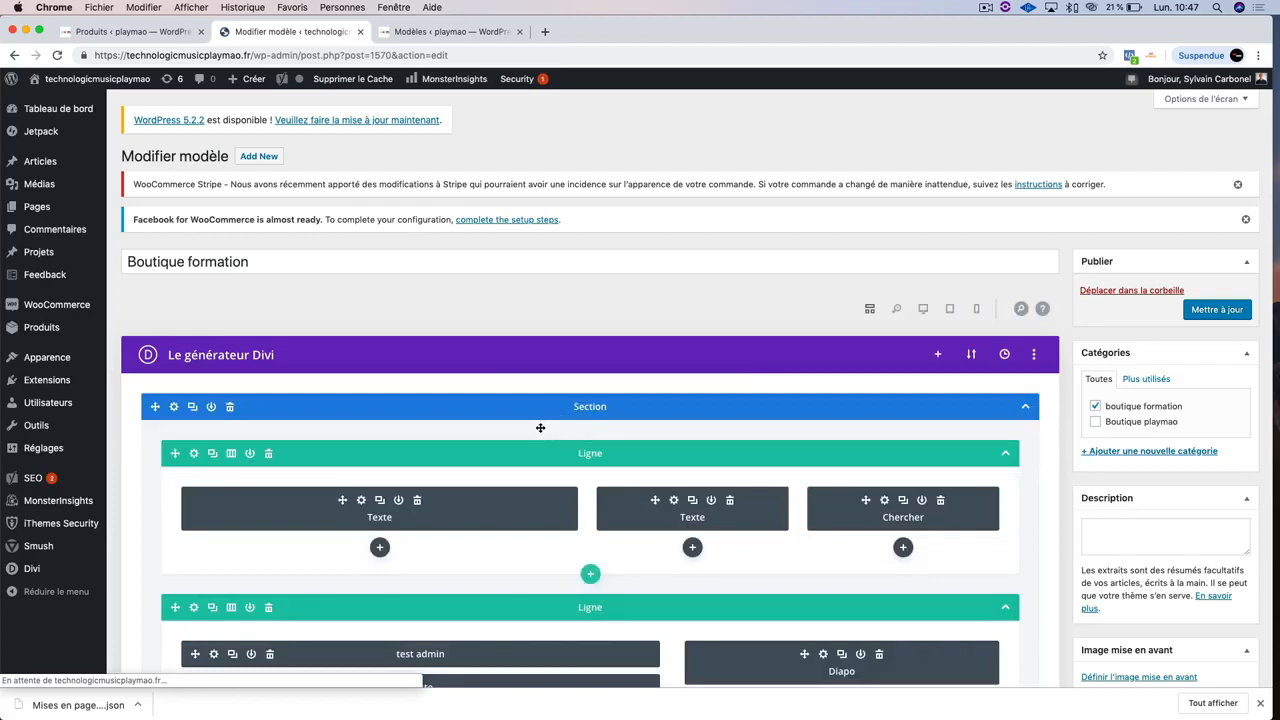
scroll(540, 427, down, 5)
scroll(540, 427, up, 6)
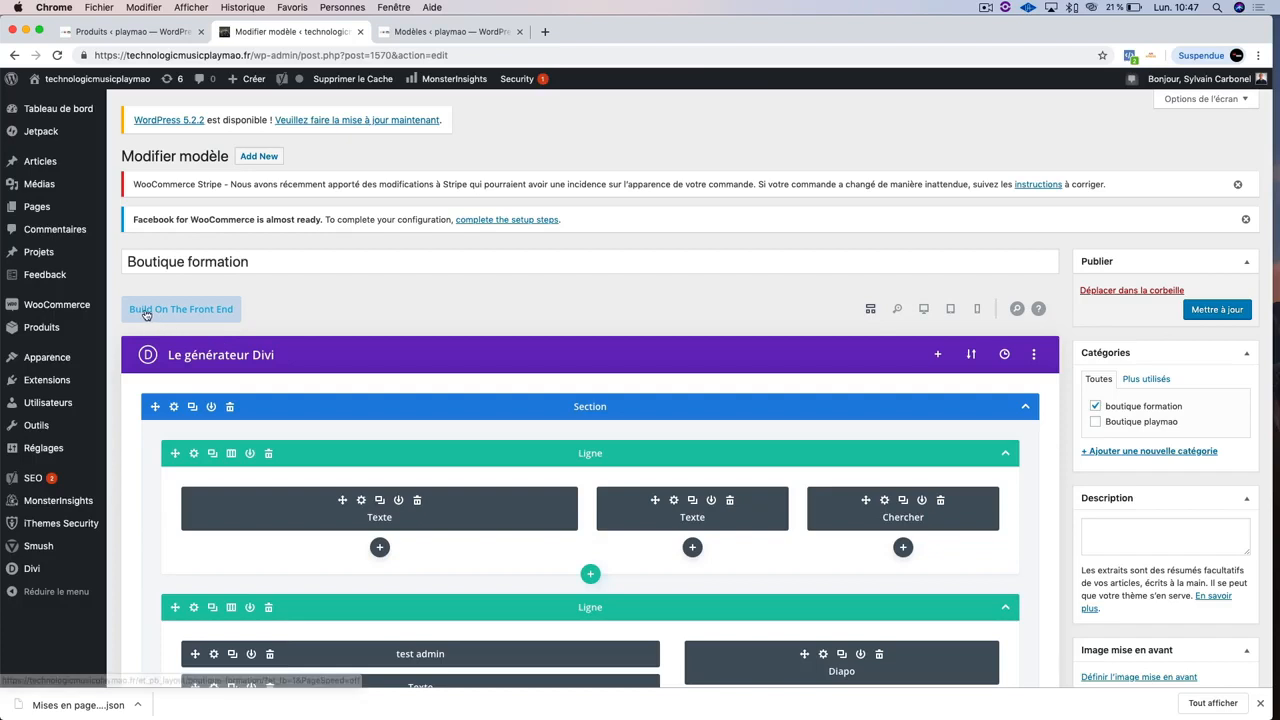
click(189, 313)
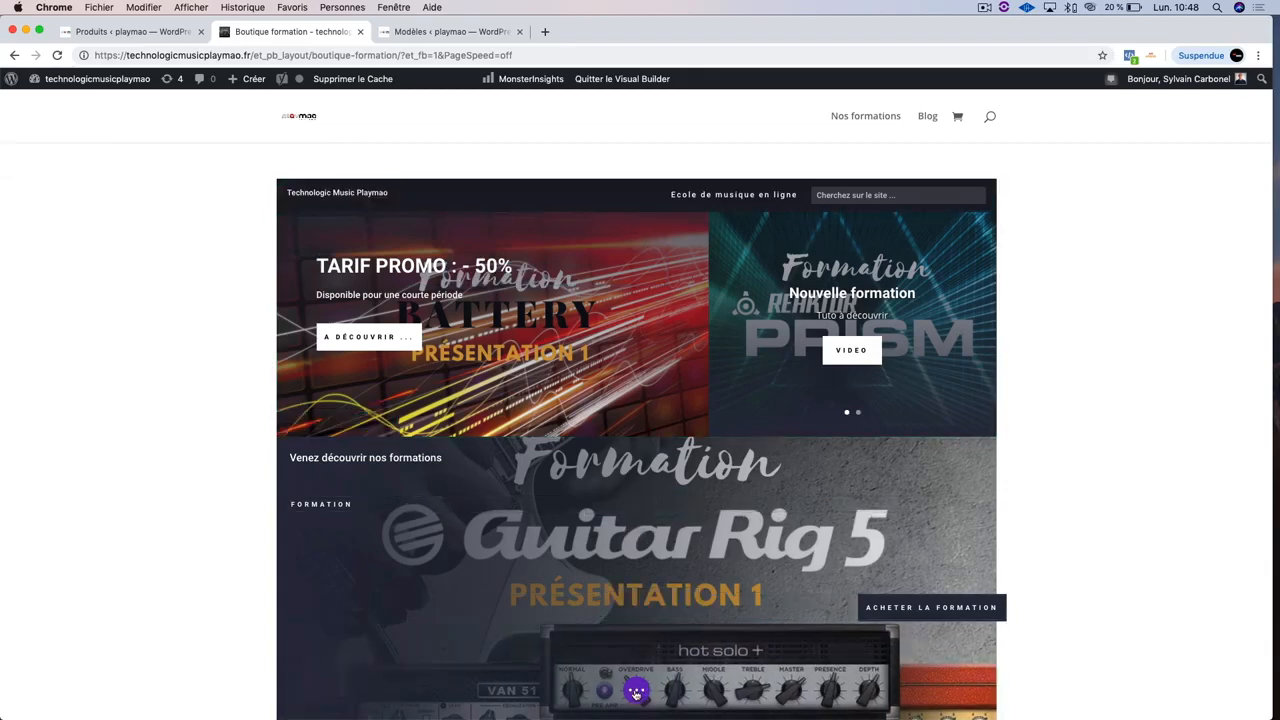
click(636, 690)
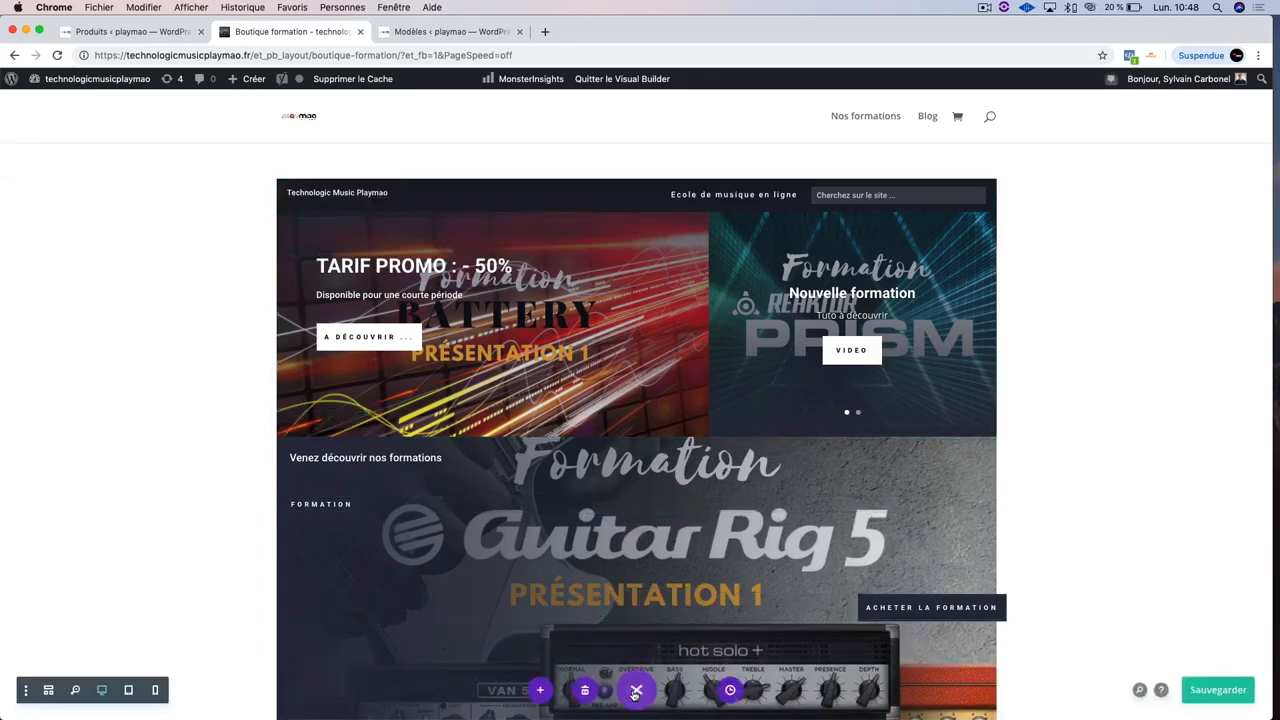
click(1216, 690)
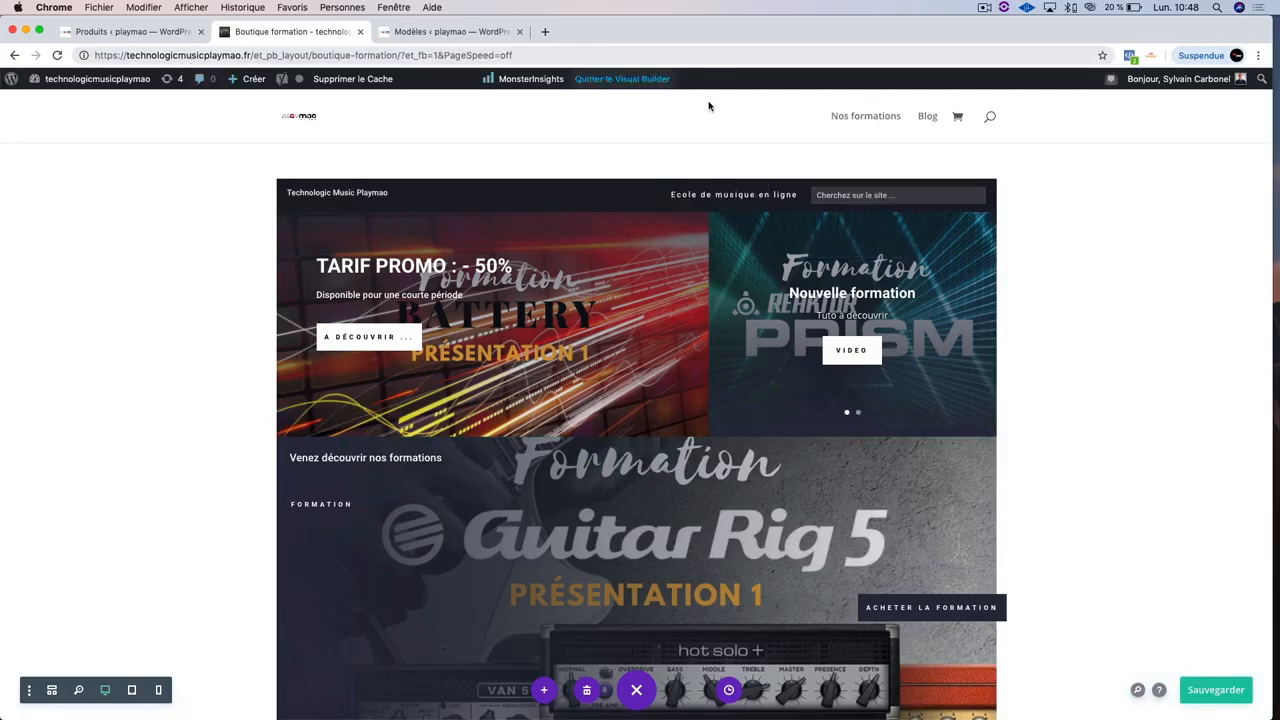
Step: View the site's "Nos formations" page and examine the product page linked from its "TARIF PROMO : - 50%" offer
click(922, 118)
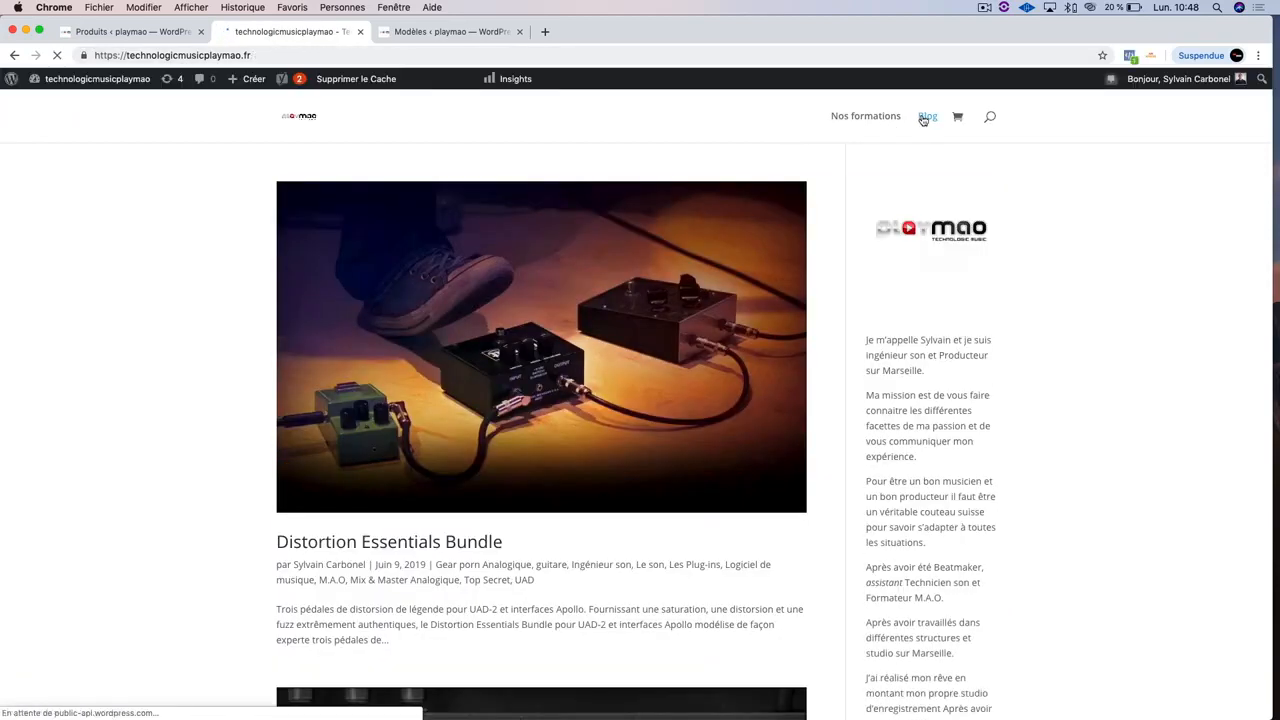
click(873, 120)
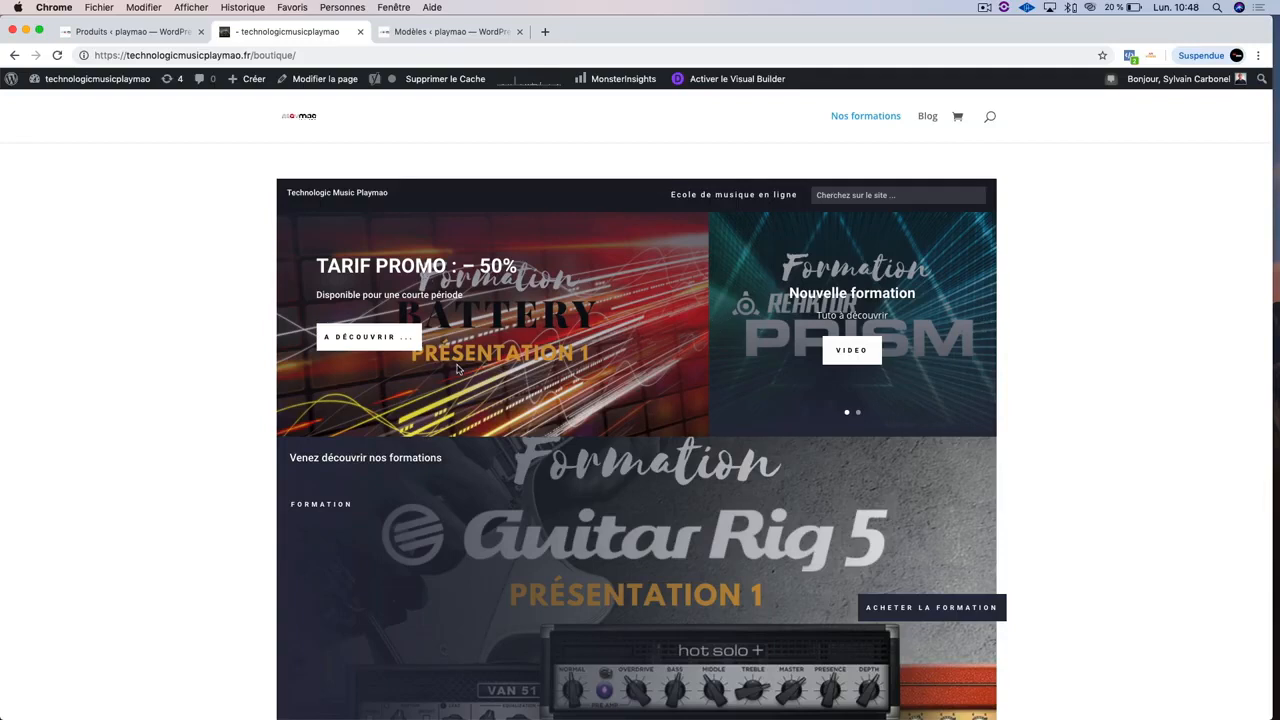
click(360, 338)
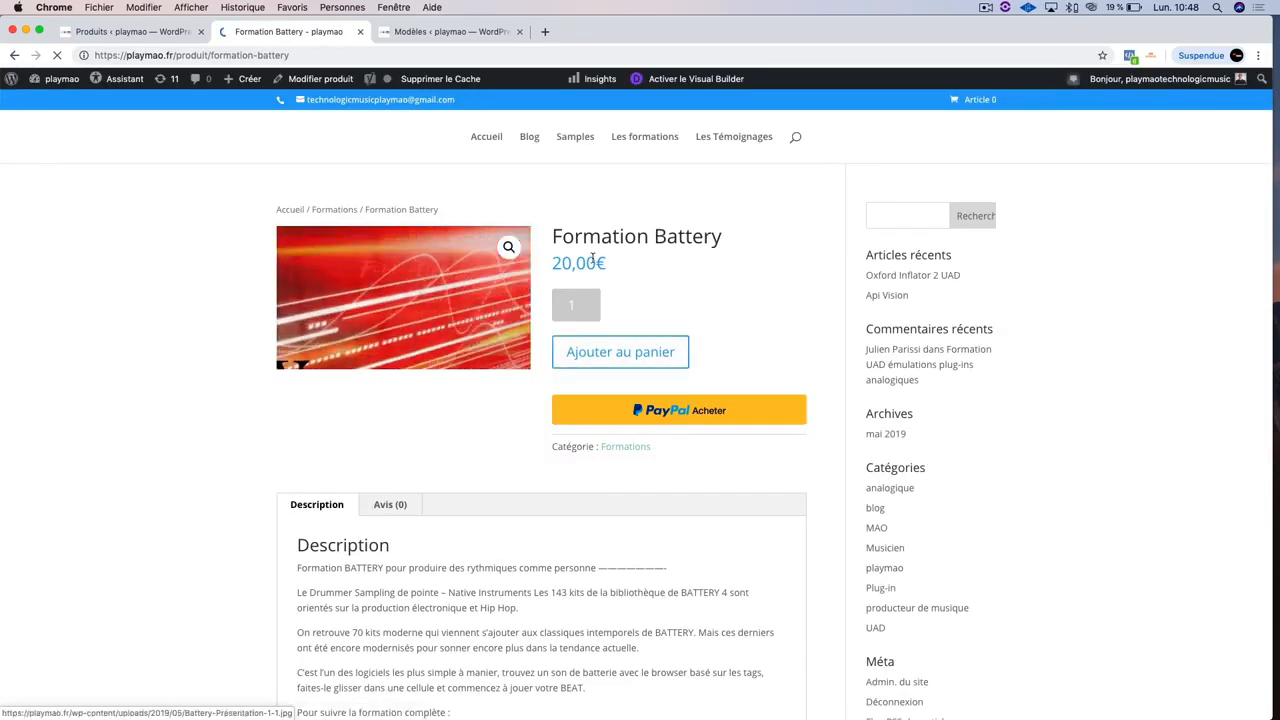
scroll(476, 602, down, 10)
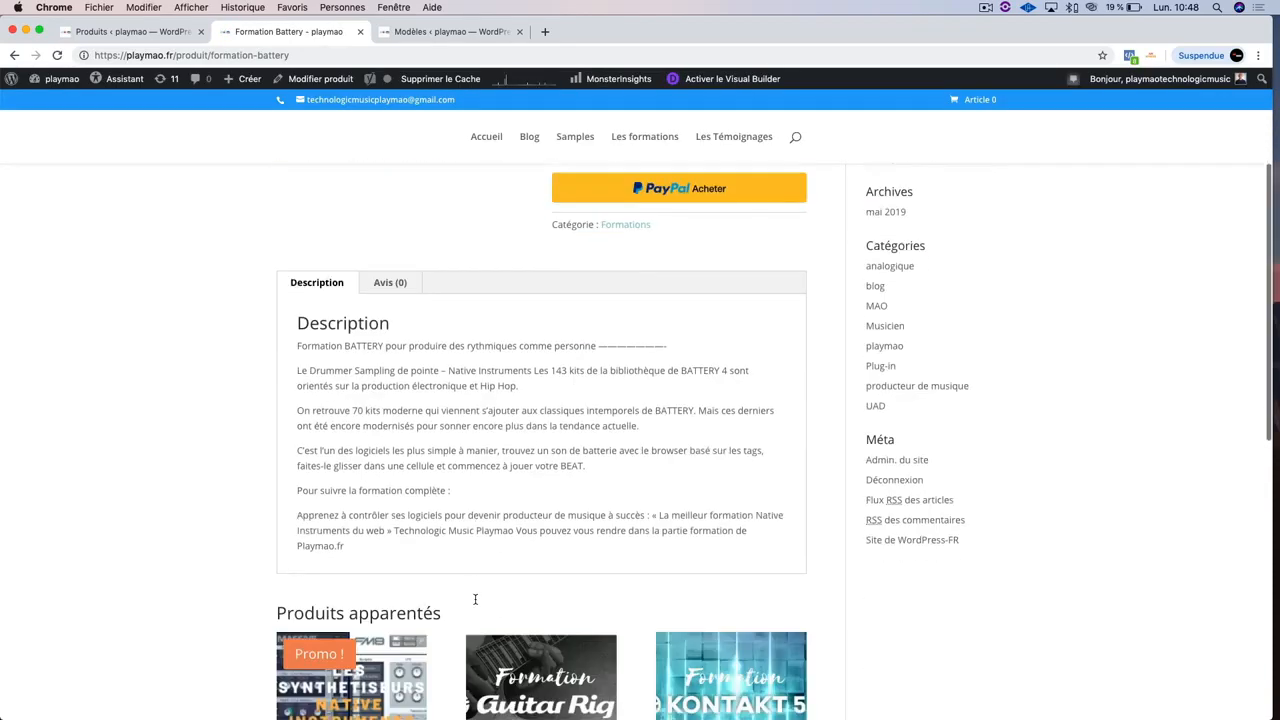
scroll(476, 602, up, 1)
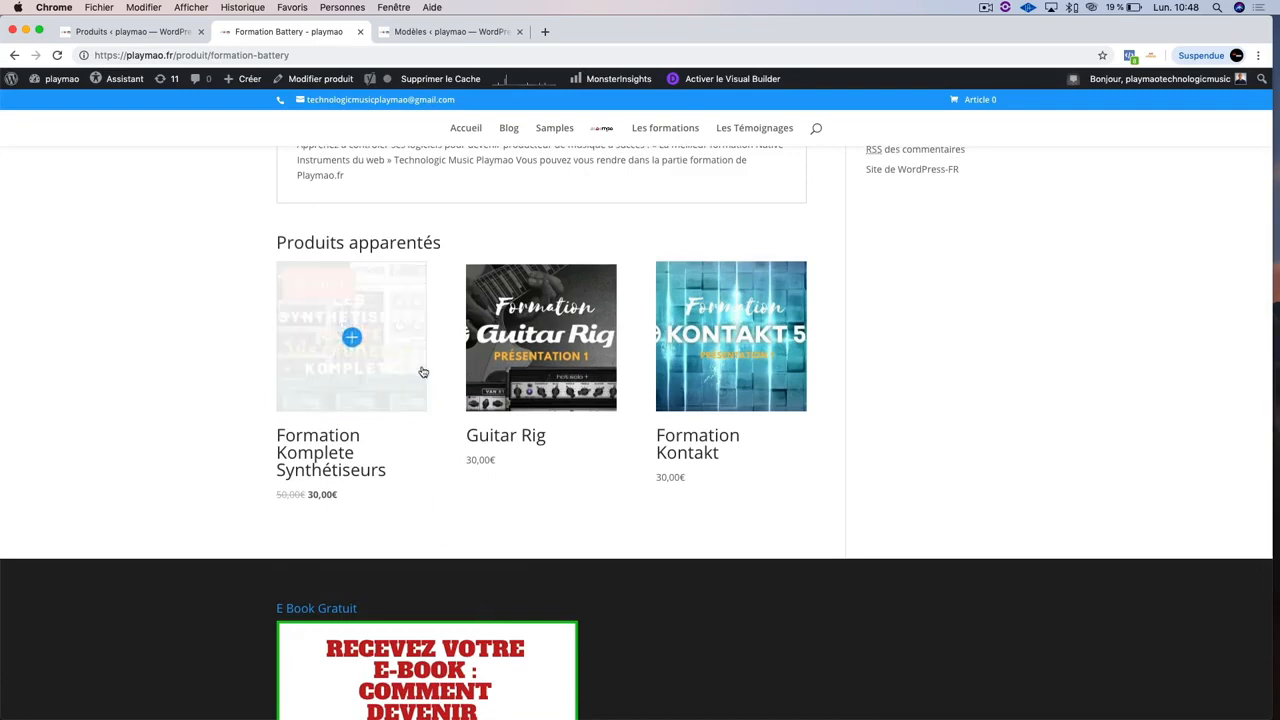
scroll(740, 360, up, 6)
scroll(743, 375, up, 2)
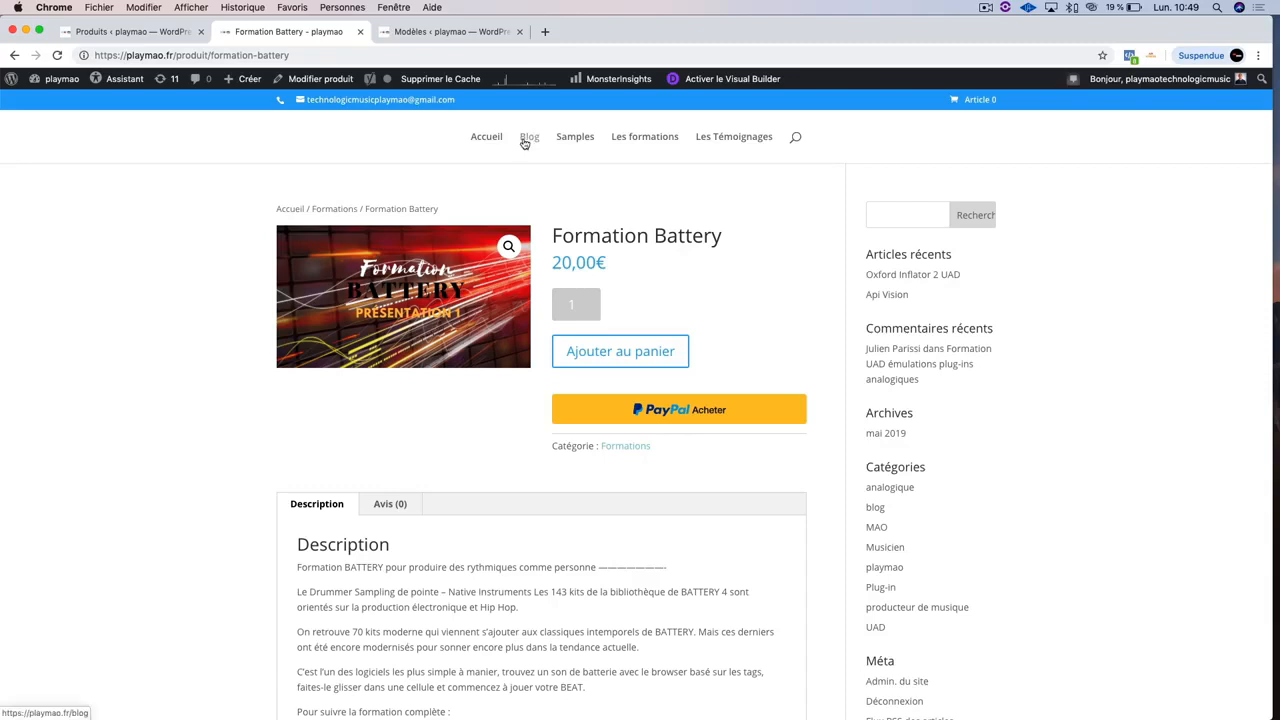
Step: Open the playmao site's WooCommerce product list from its dashboard and look through the products
mouse_move(48, 86)
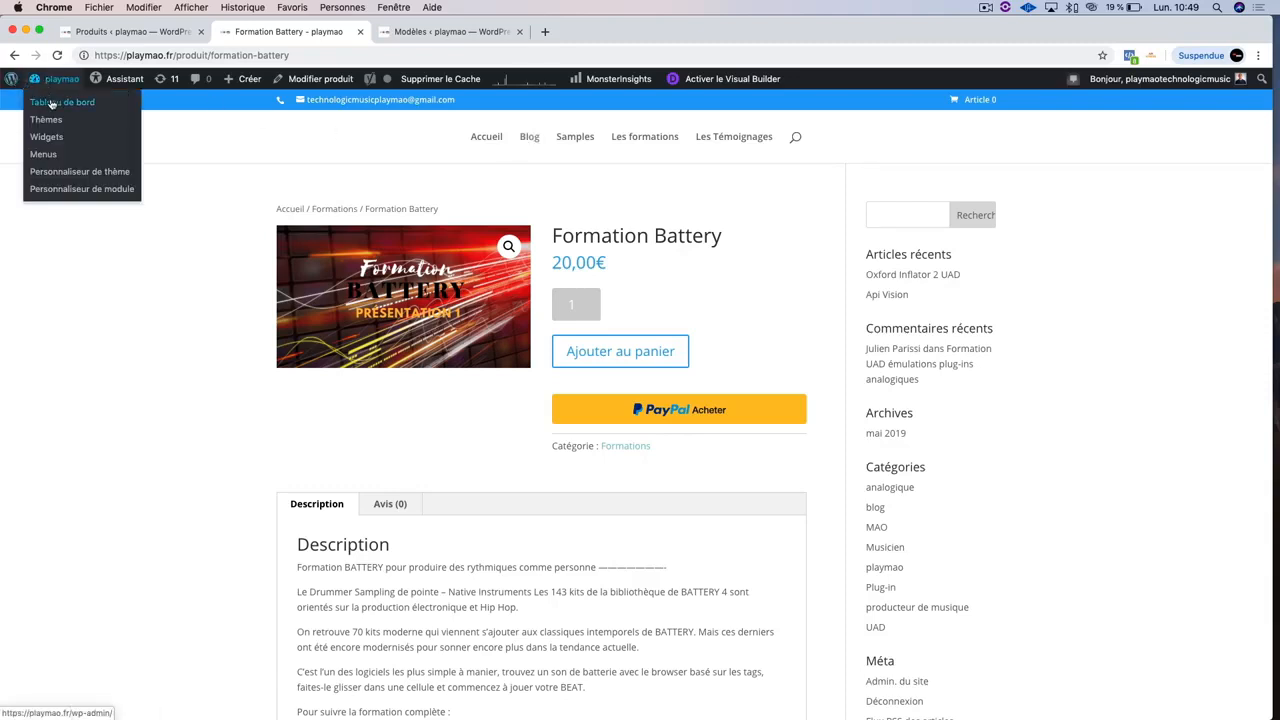
click(51, 103)
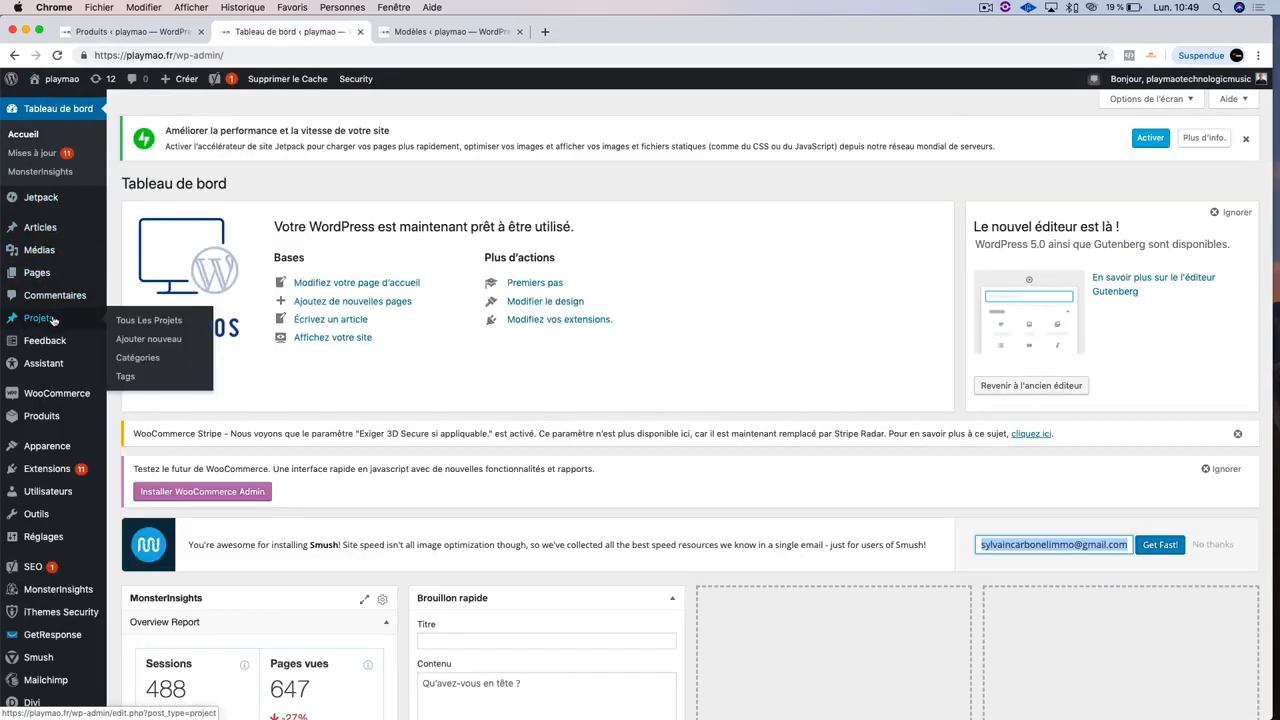
click(49, 422)
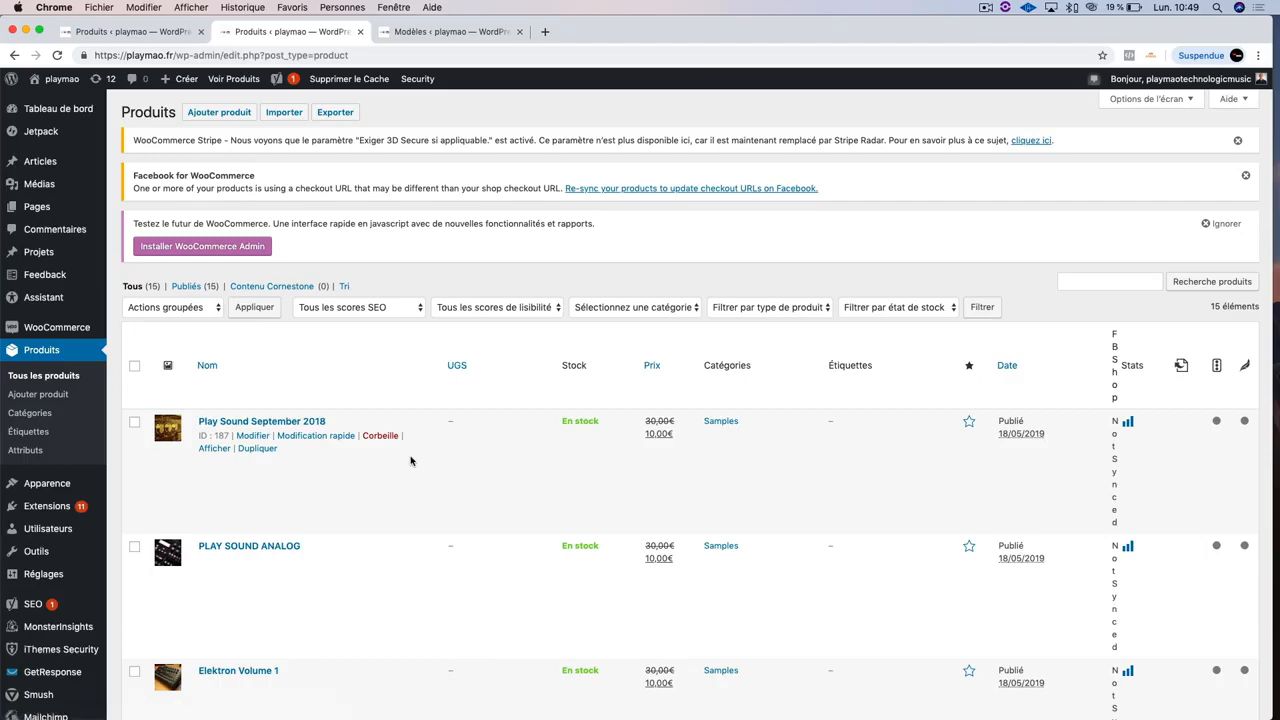
scroll(410, 461, down, 10)
scroll(410, 461, down, 15)
scroll(410, 461, up, 20)
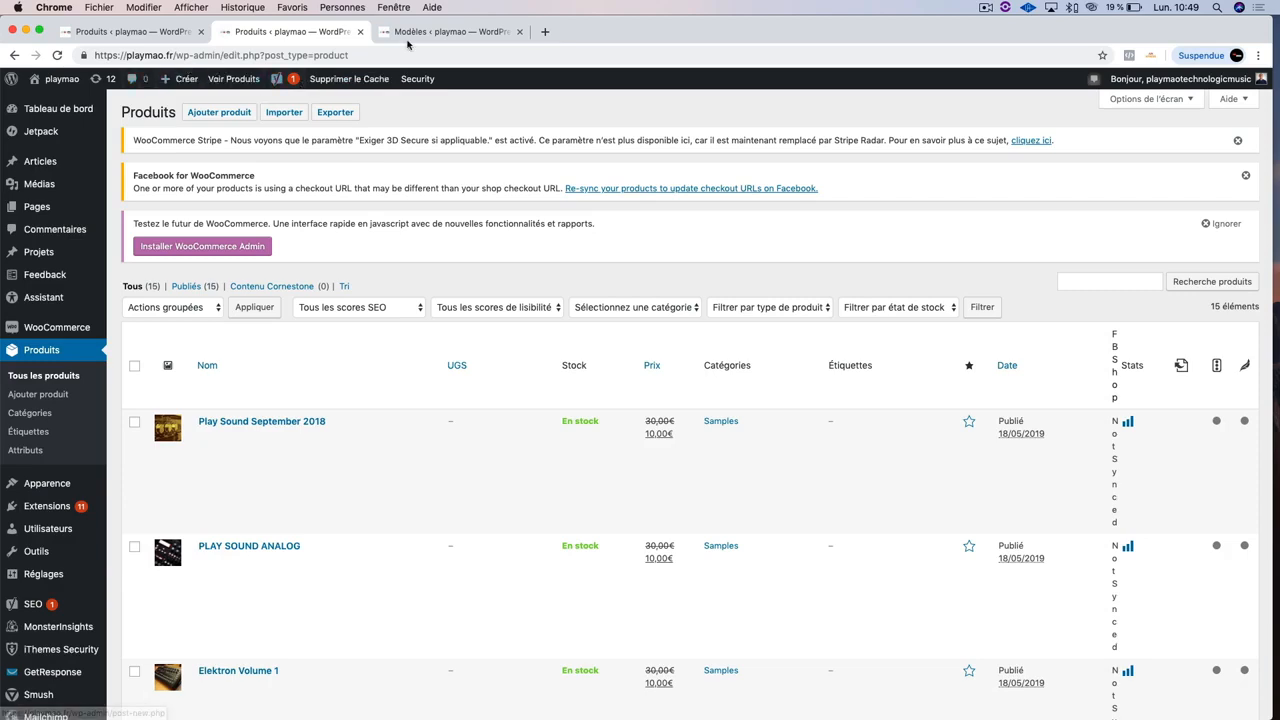
click(466, 36)
click(322, 34)
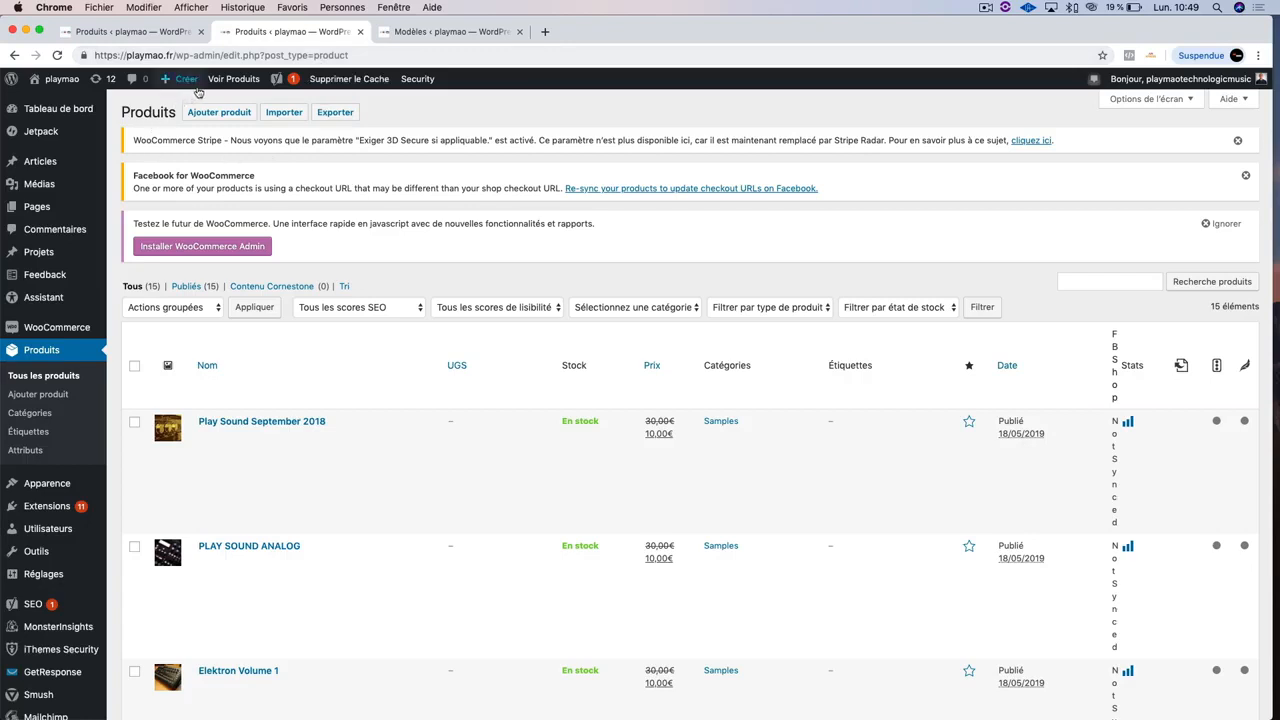
Step: Visit the playmao shop and examine its "Les formations" page in the Visual Builder
mouse_move(201, 88)
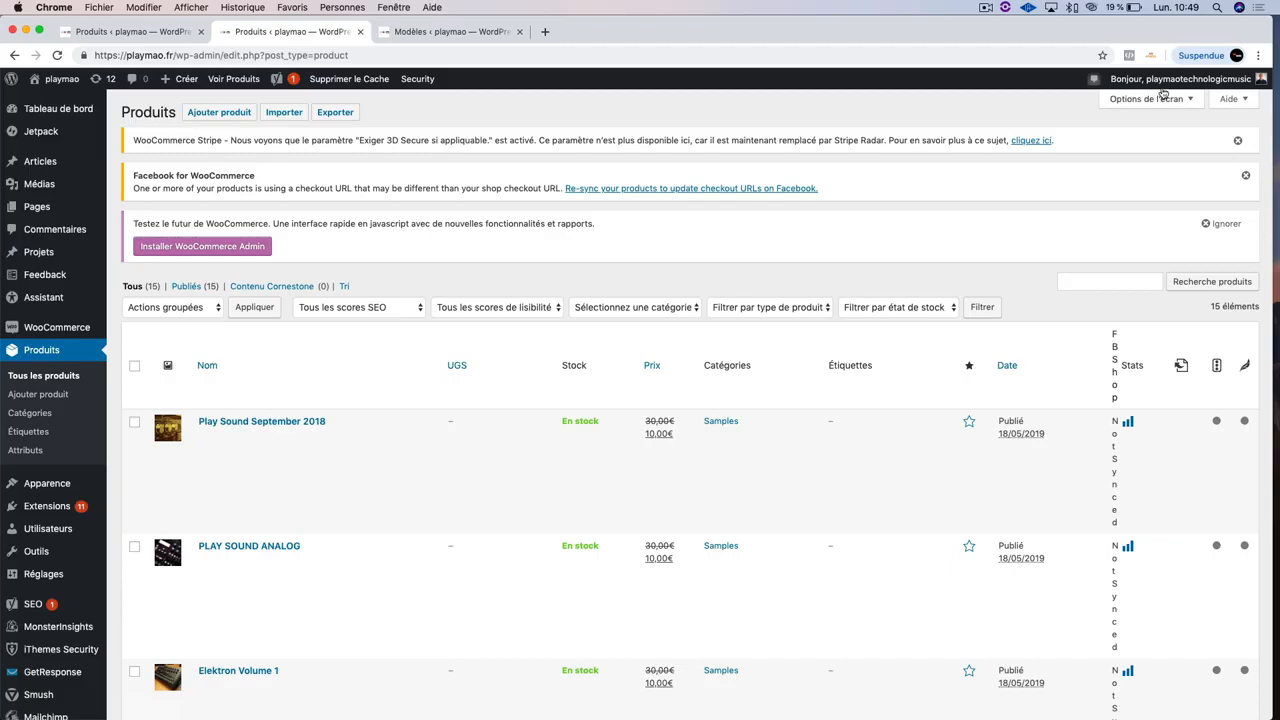
mouse_move(66, 80)
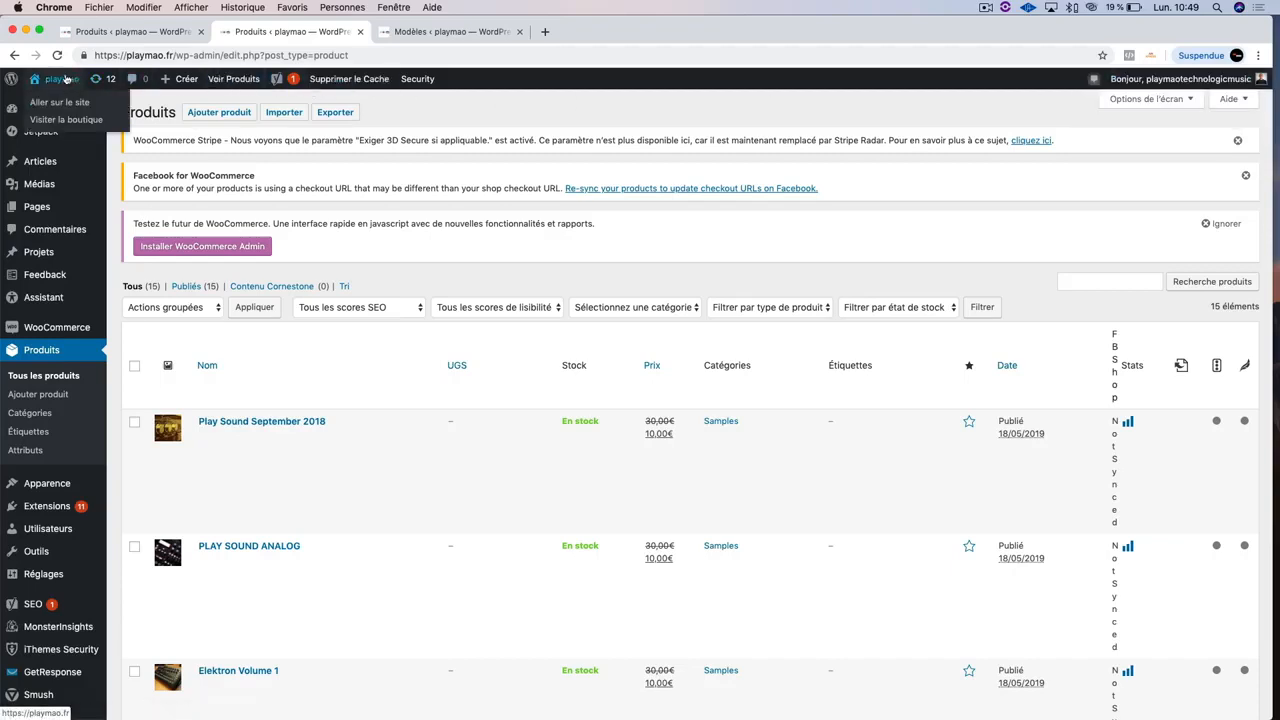
click(67, 121)
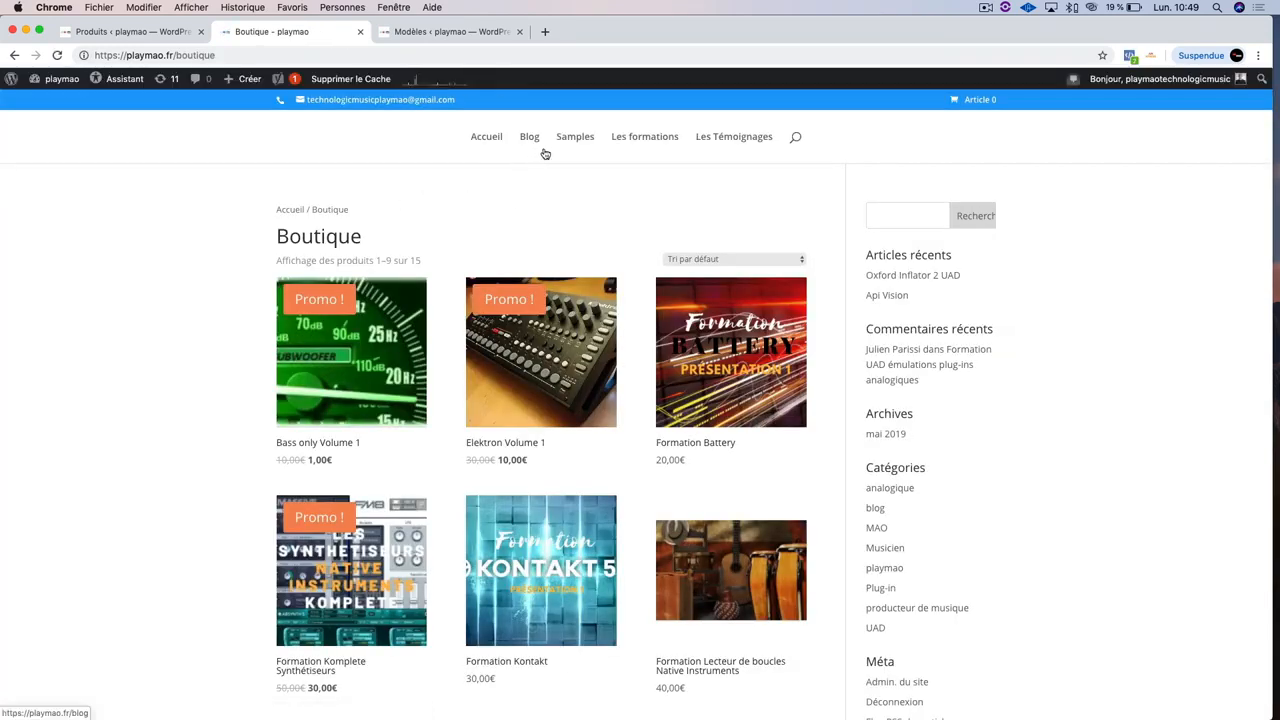
click(632, 138)
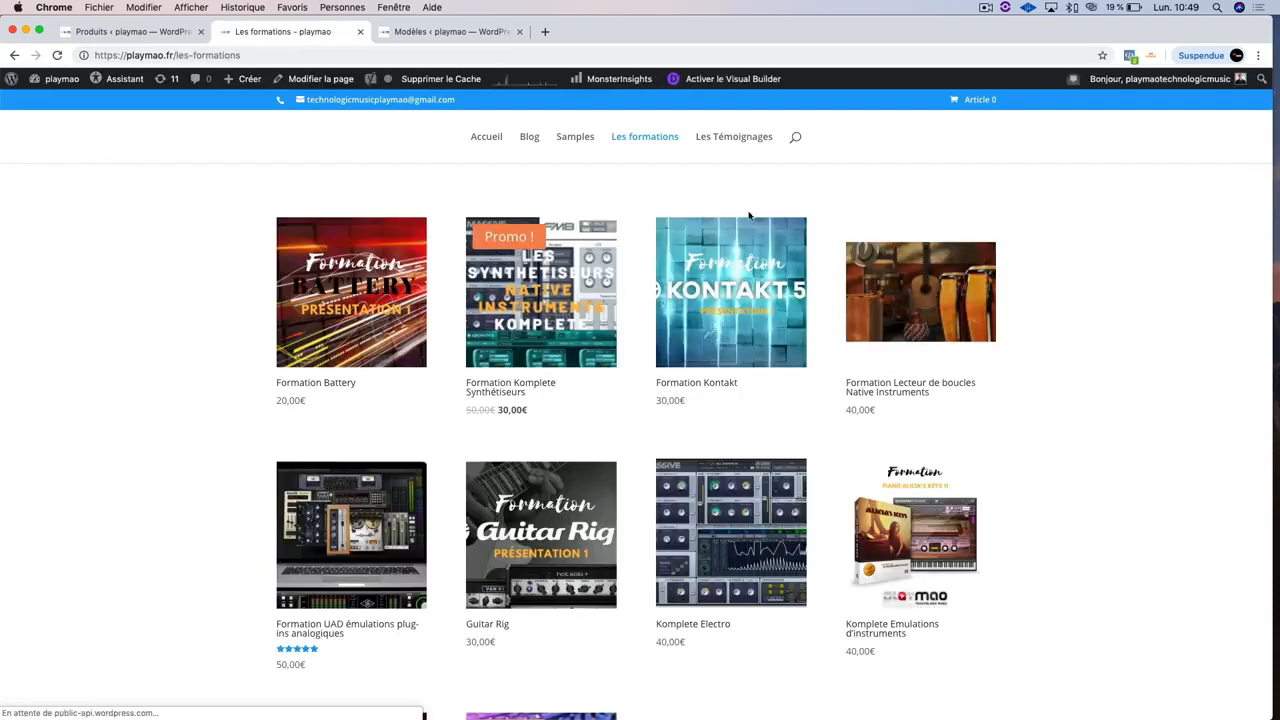
click(735, 80)
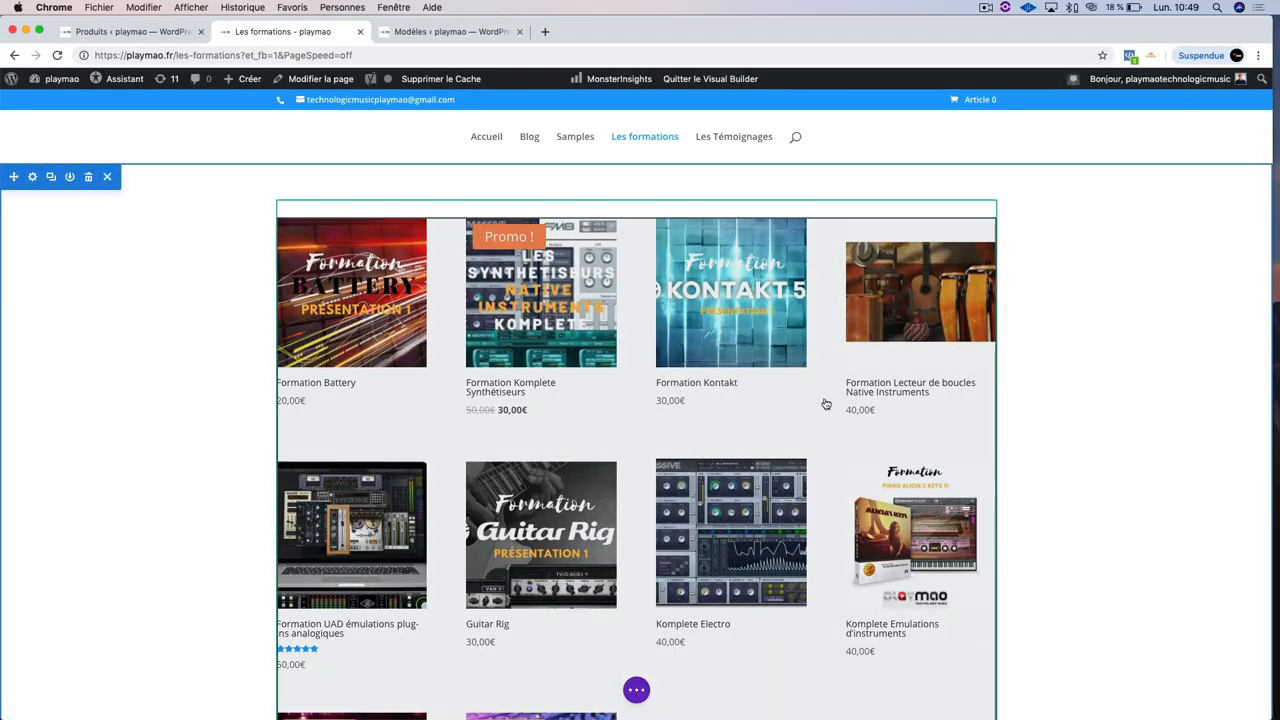
scroll(629, 574, down, 5)
scroll(629, 574, up, 5)
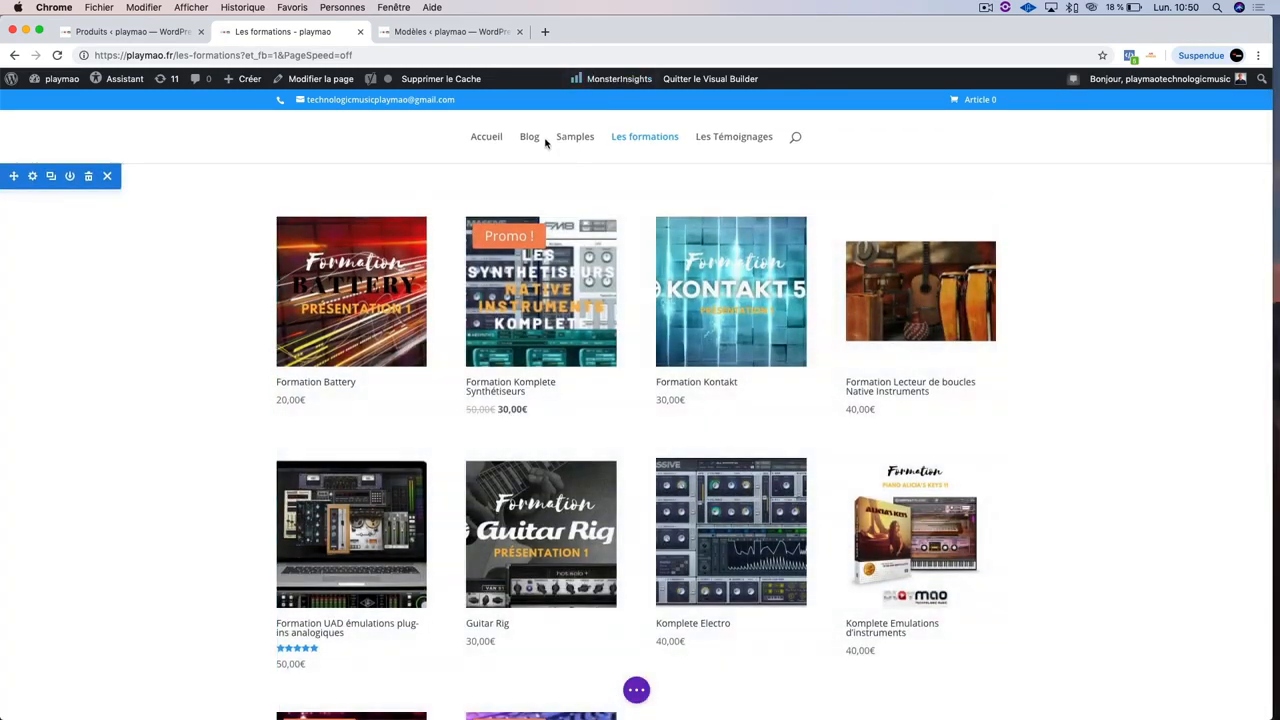
Step: Open the playmao "Samples" page and look over its product layout down to the footer
click(562, 144)
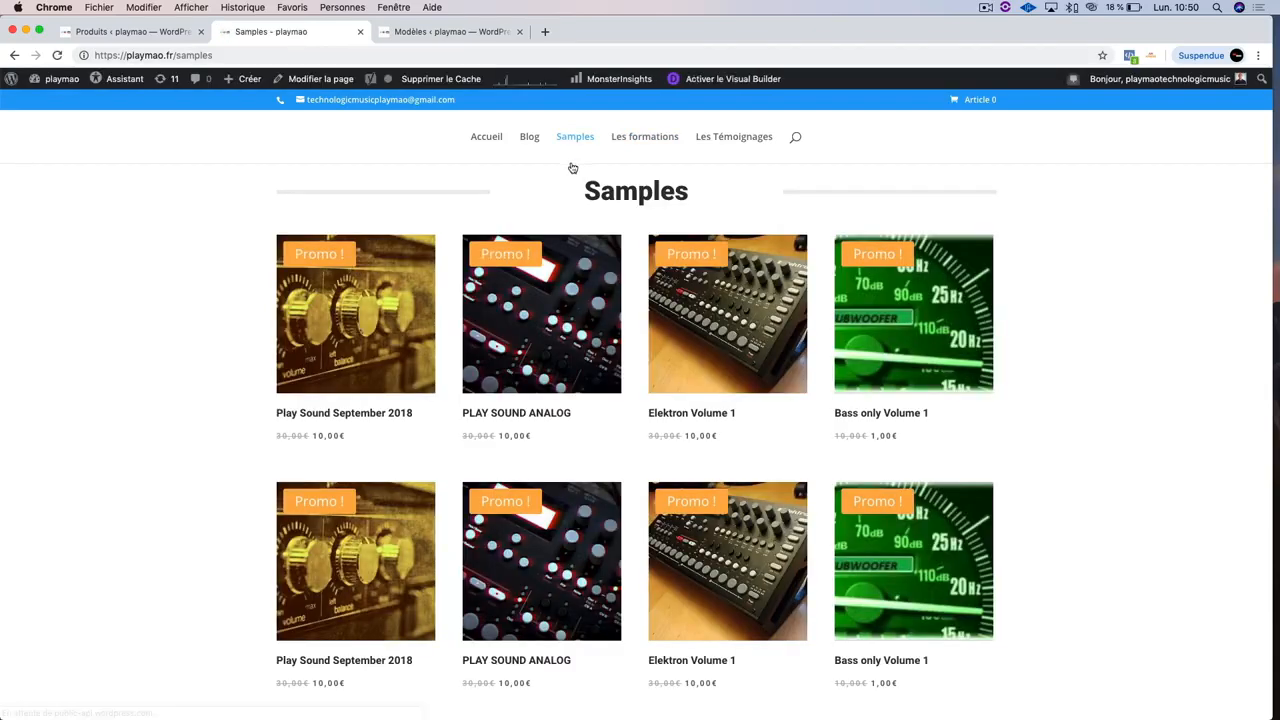
scroll(572, 167, down, 10)
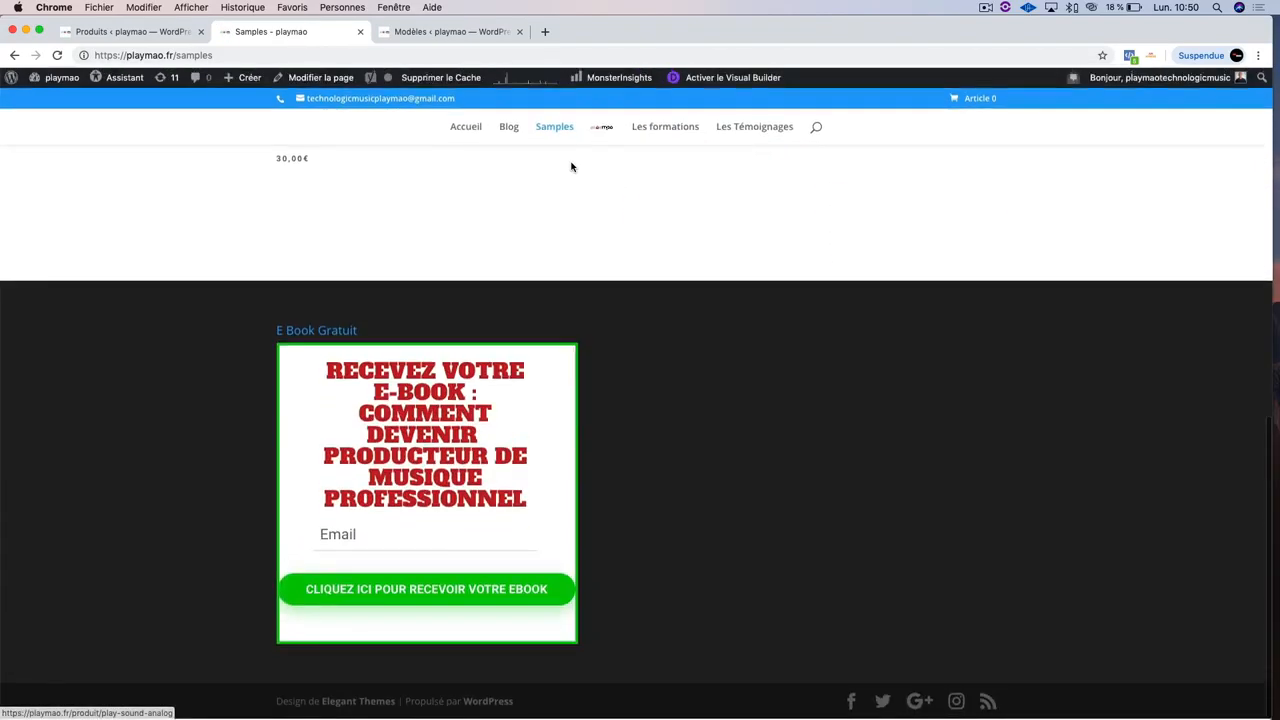
scroll(572, 167, up, 10)
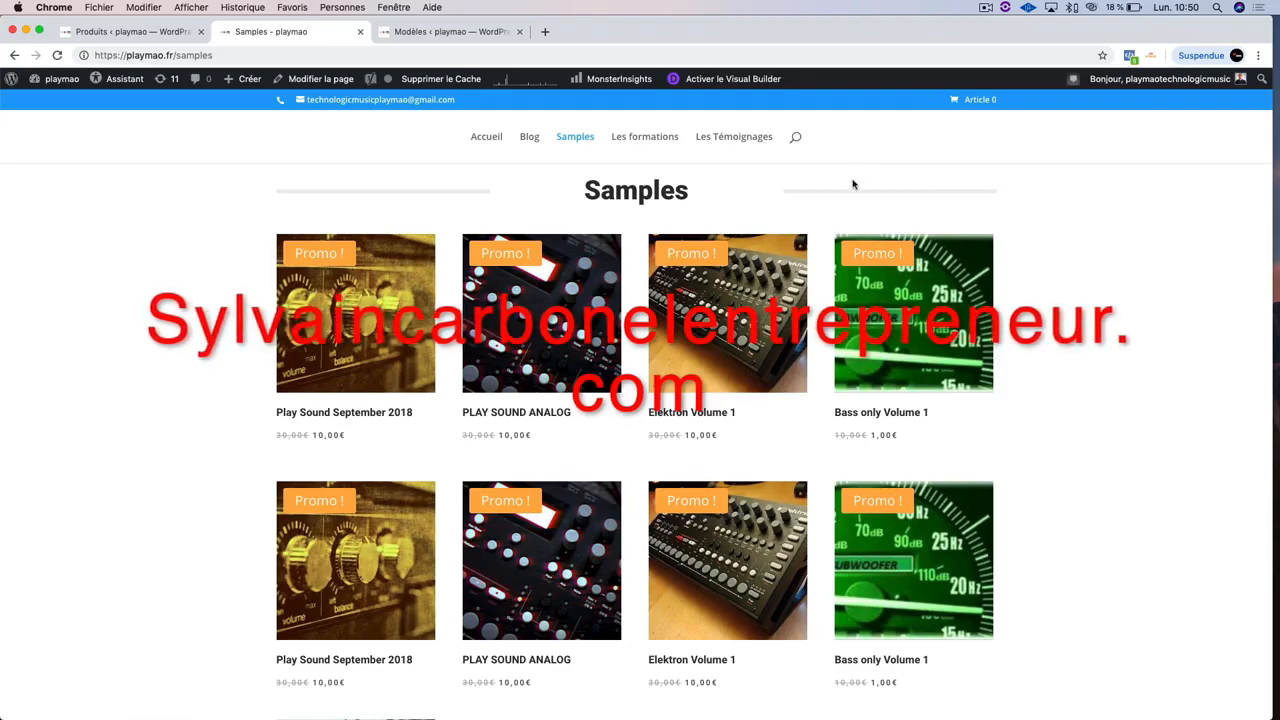
scroll(853, 184, down, 10)
scroll(853, 184, up, 10)
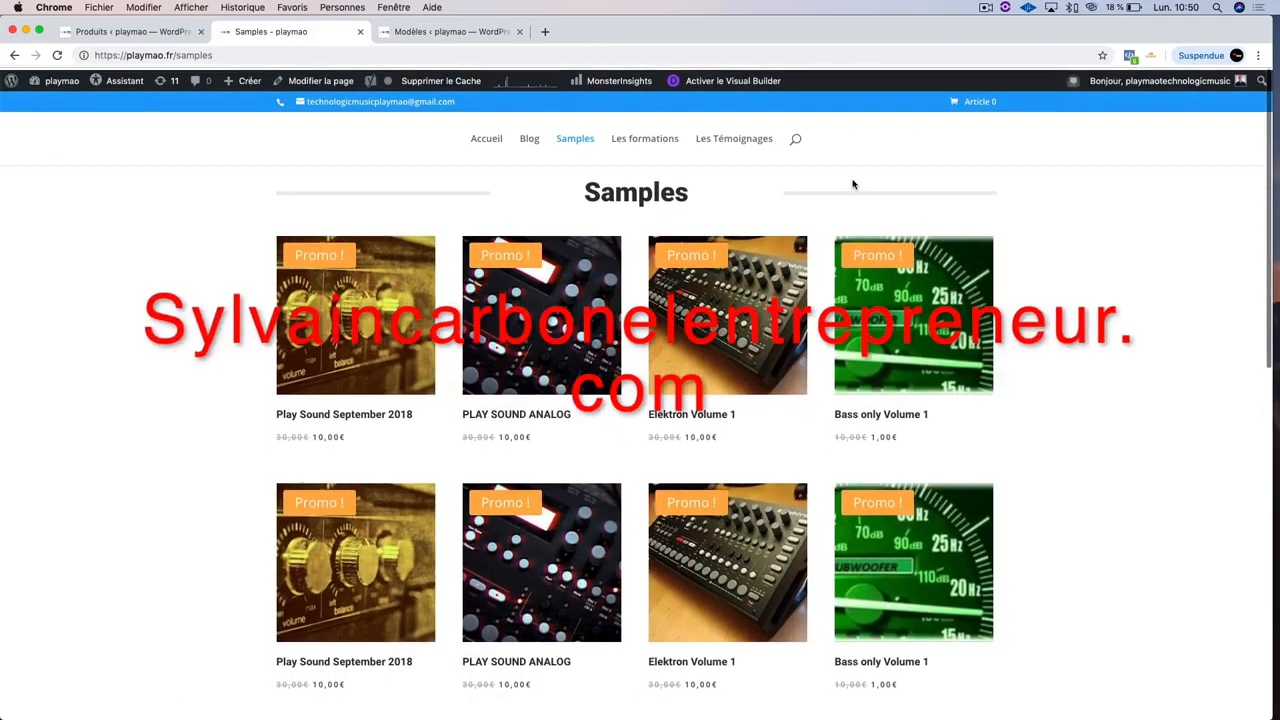